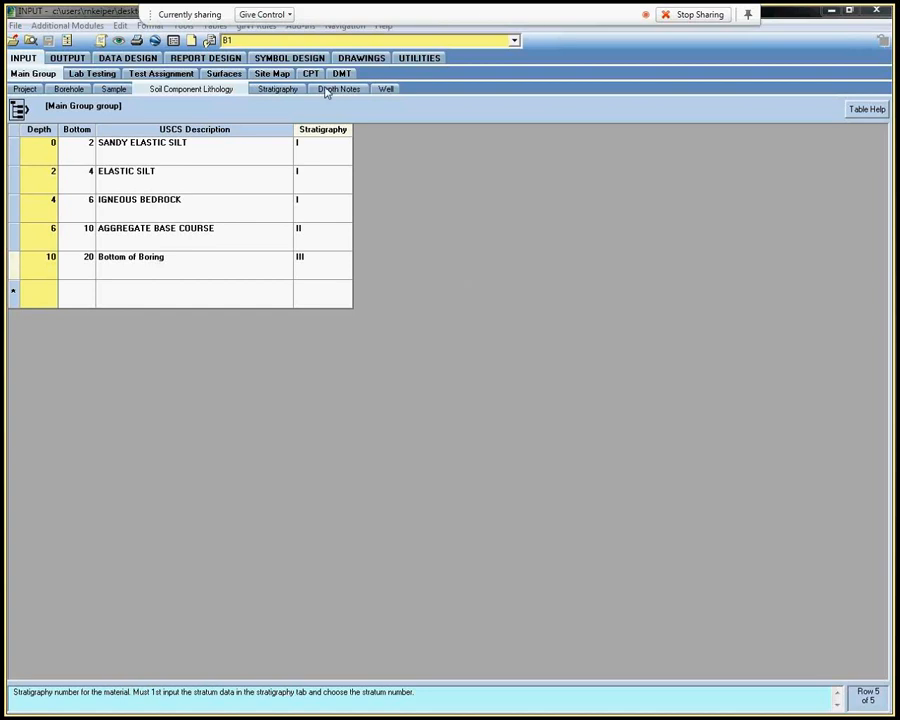
# Review the project's stratum numbers and their descriptions in the Stratigraphy table
pyautogui.click(287, 92)
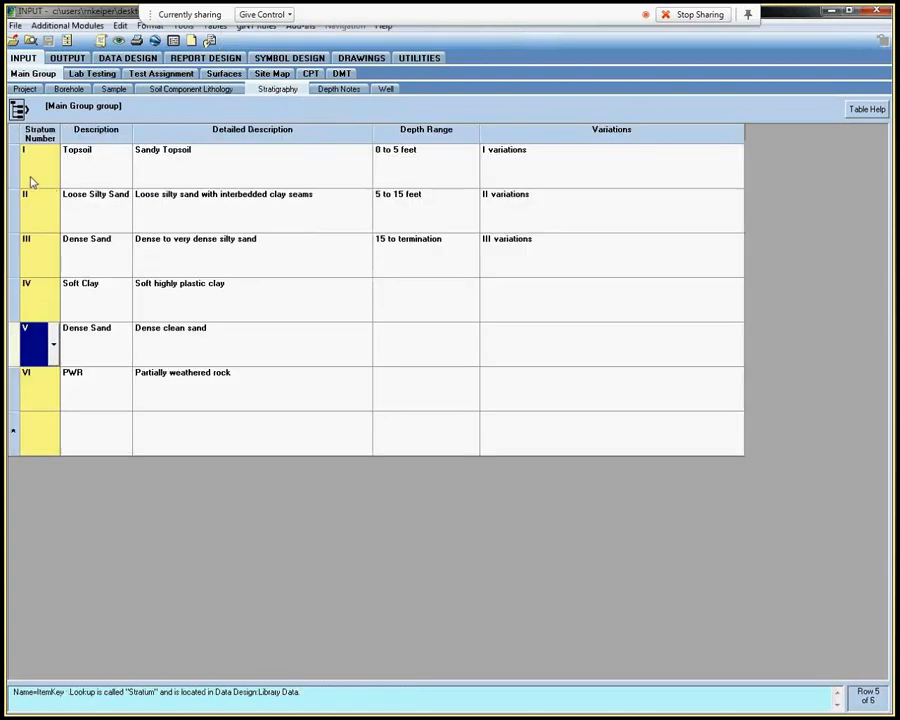
pyautogui.moveTo(31, 181); pyautogui.dragTo(118, 395)
pyautogui.click(177, 388)
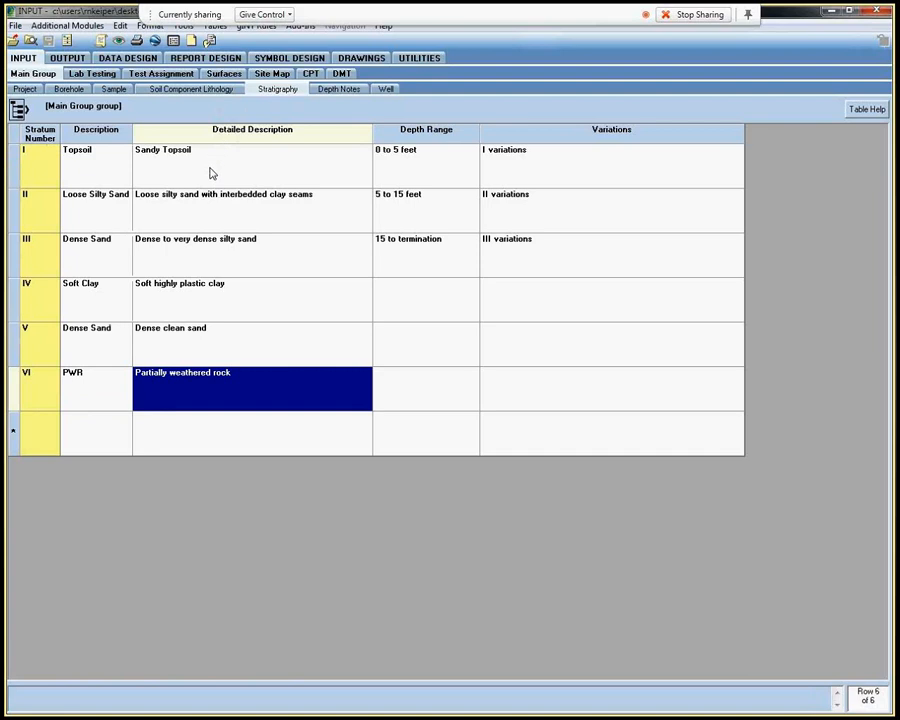
# Review the depth ranges and stratum assignments in the Soil Component Lithology table for borings B1 and B2
pyautogui.click(192, 93)
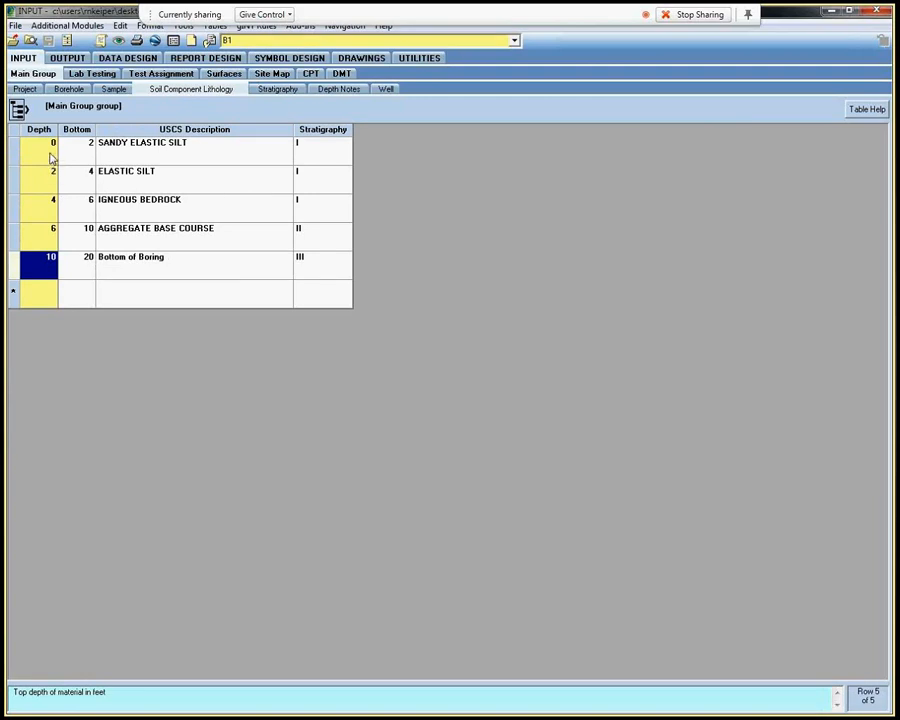
pyautogui.moveTo(24, 155); pyautogui.dragTo(195, 223)
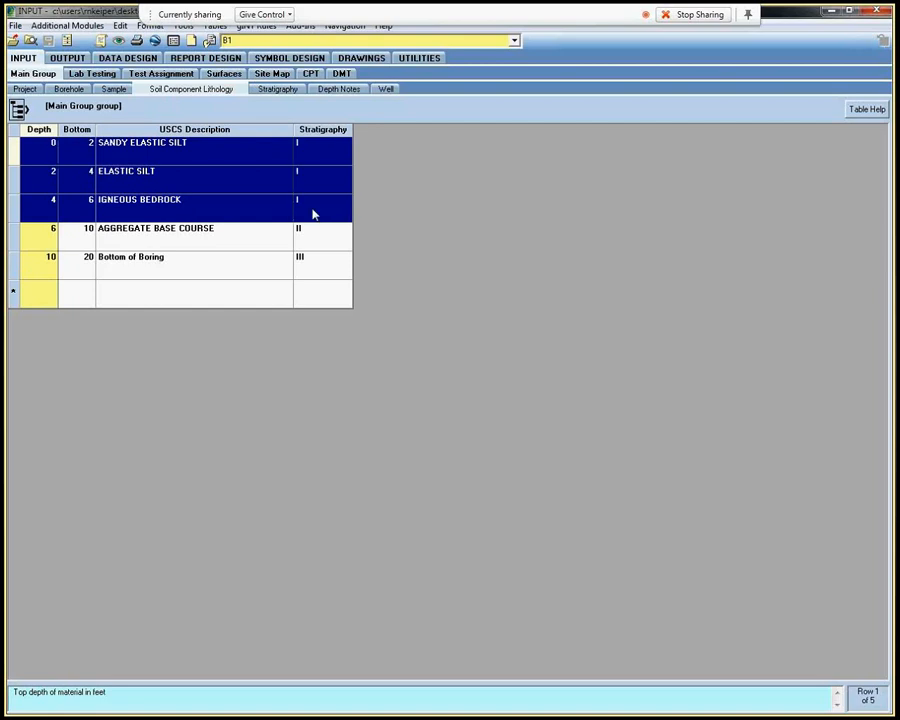
pyautogui.moveTo(45, 235); pyautogui.dragTo(305, 233)
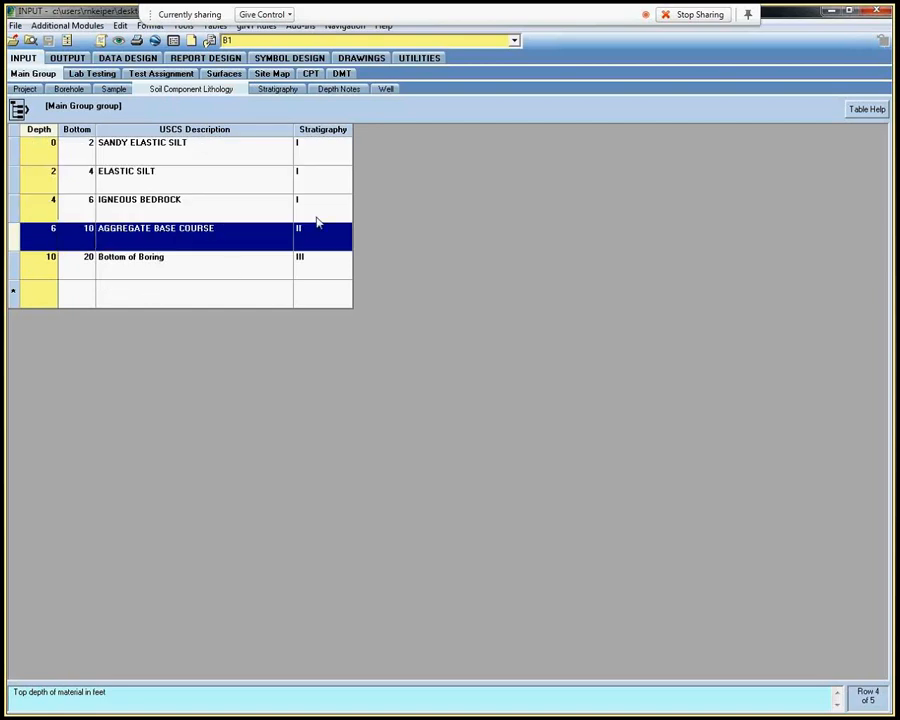
pyautogui.click(263, 155)
pyautogui.click(250, 40)
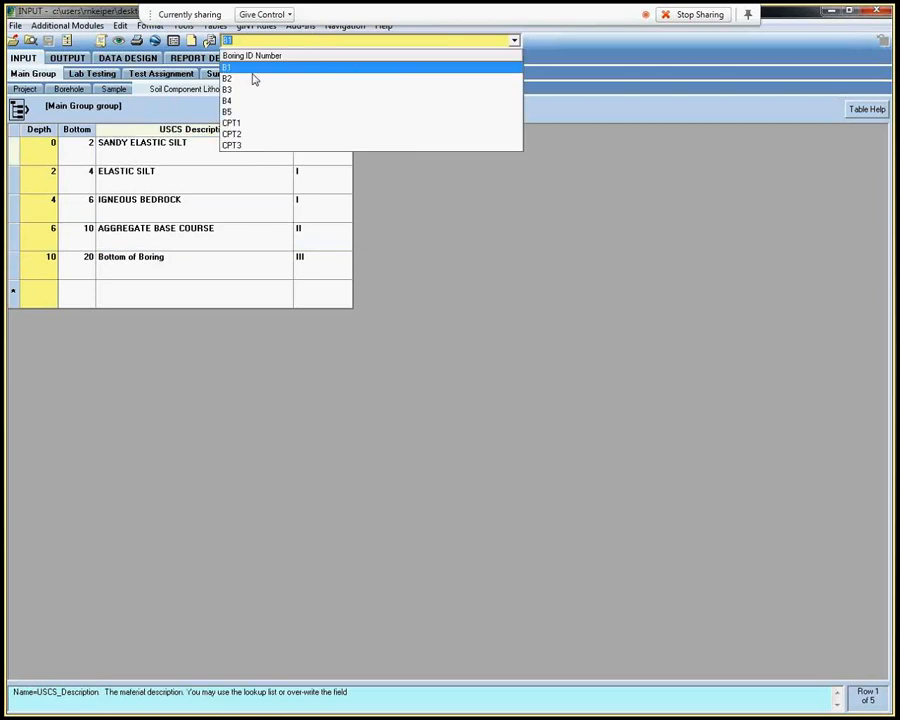
pyautogui.click(228, 78)
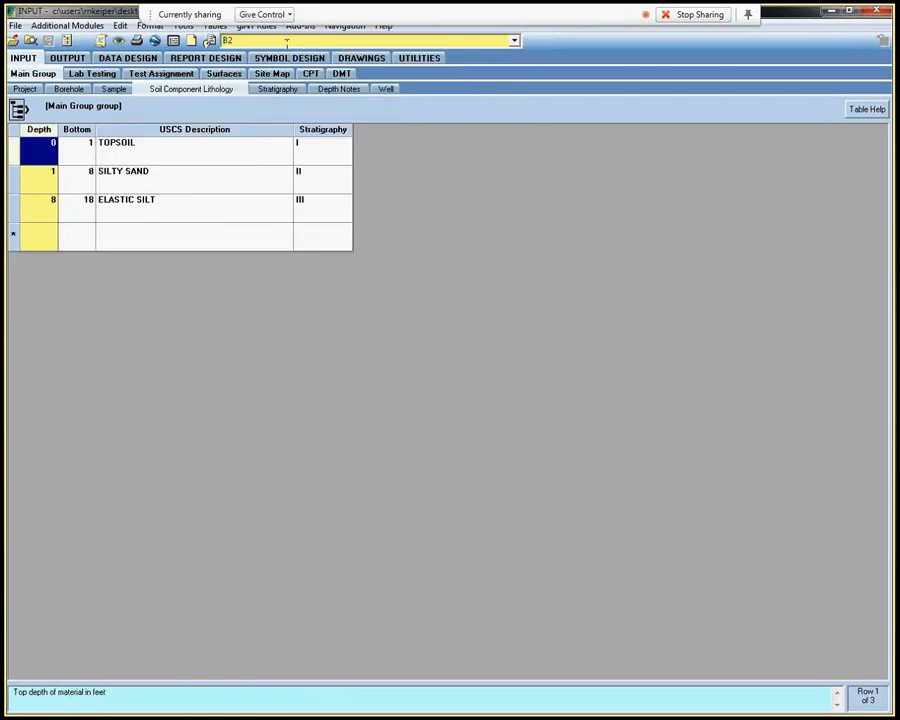
# Review the CPT strata depths and stratigraphy assignments for soundings CPT1 and CPT2
pyautogui.click(285, 41)
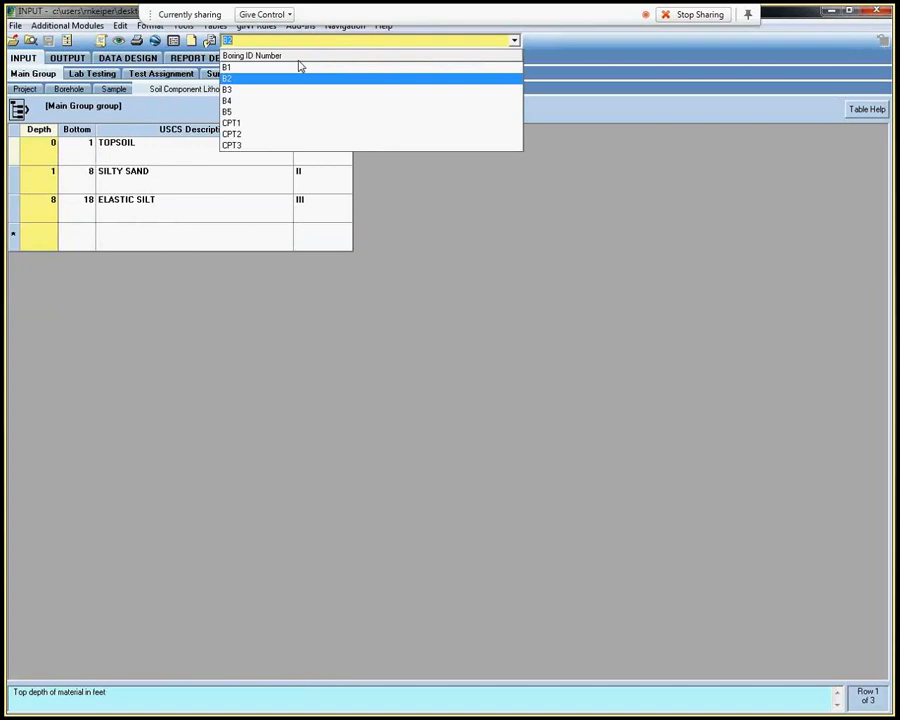
pyautogui.click(257, 122)
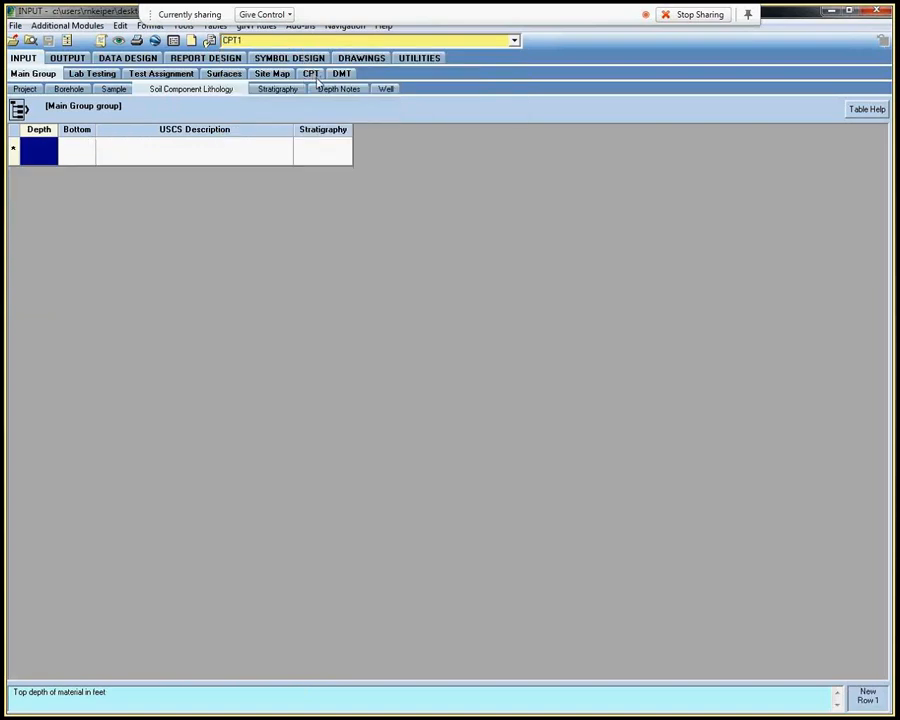
pyautogui.click(313, 76)
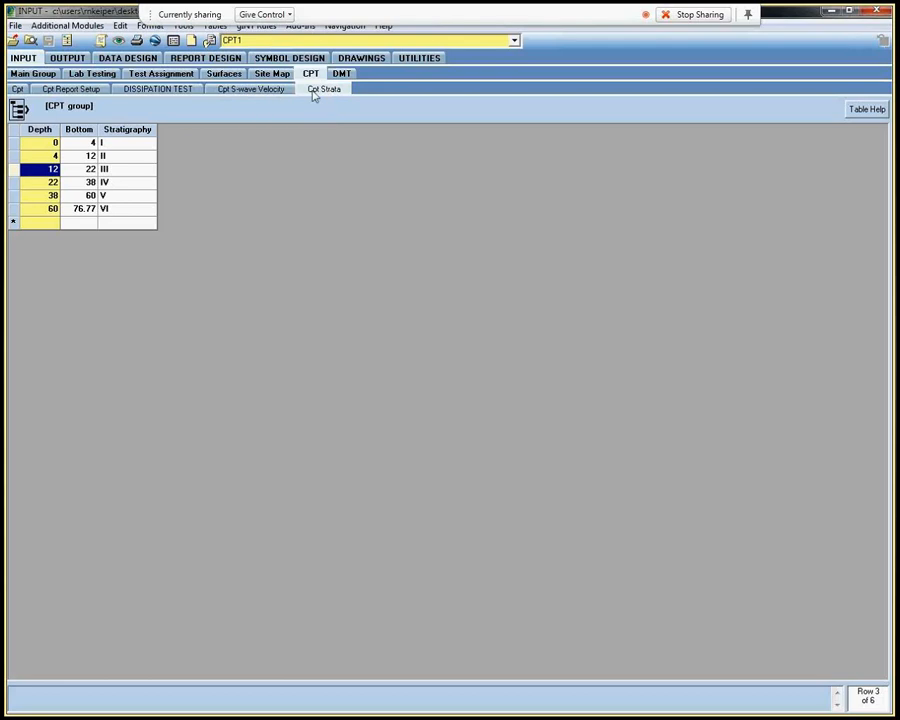
pyautogui.click(32, 143)
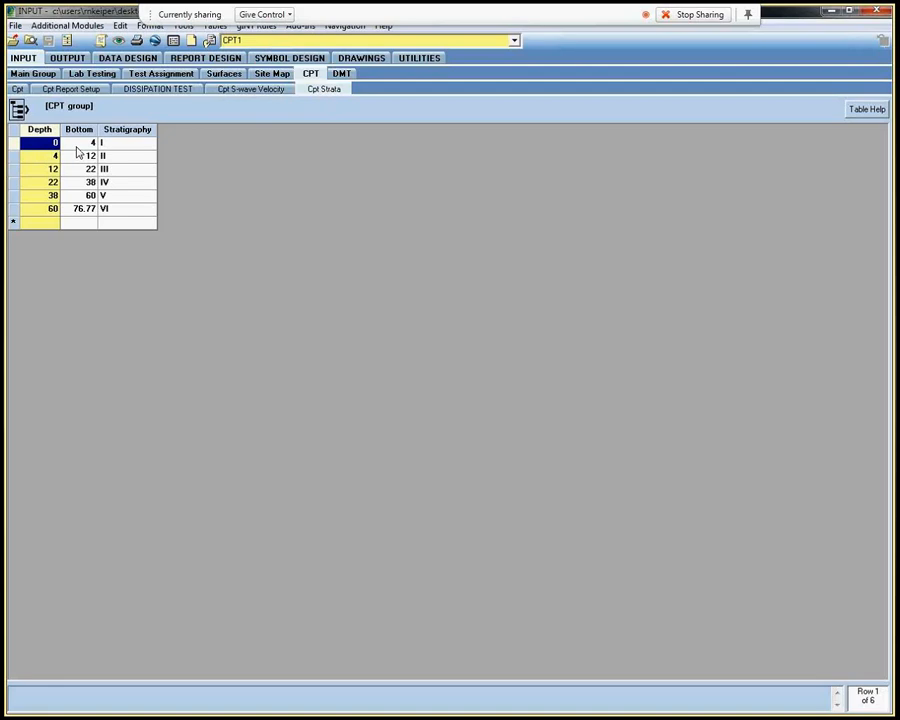
pyautogui.click(67, 213)
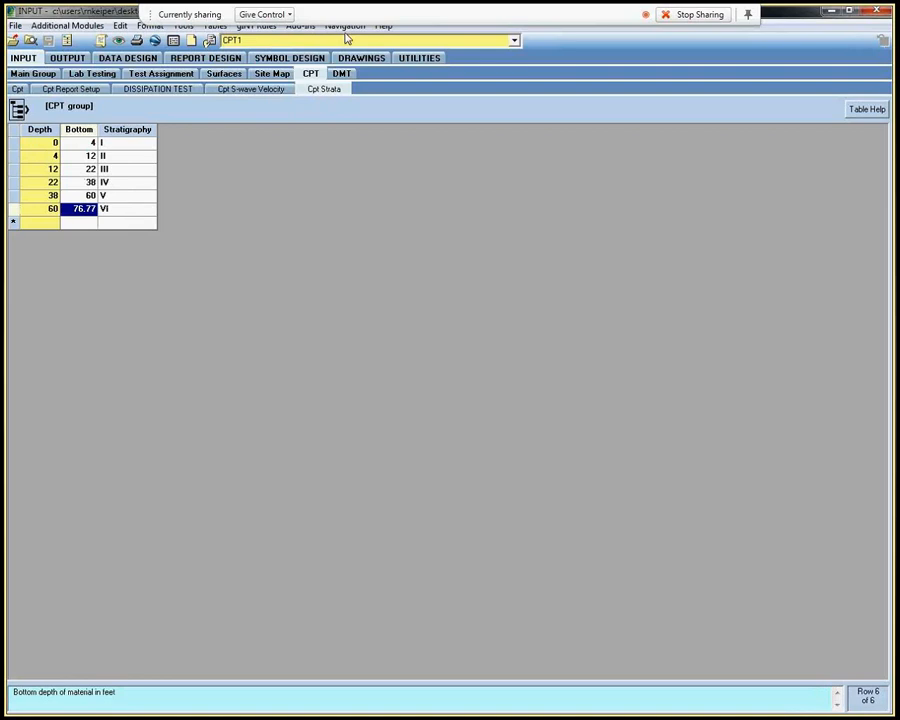
pyautogui.click(307, 40)
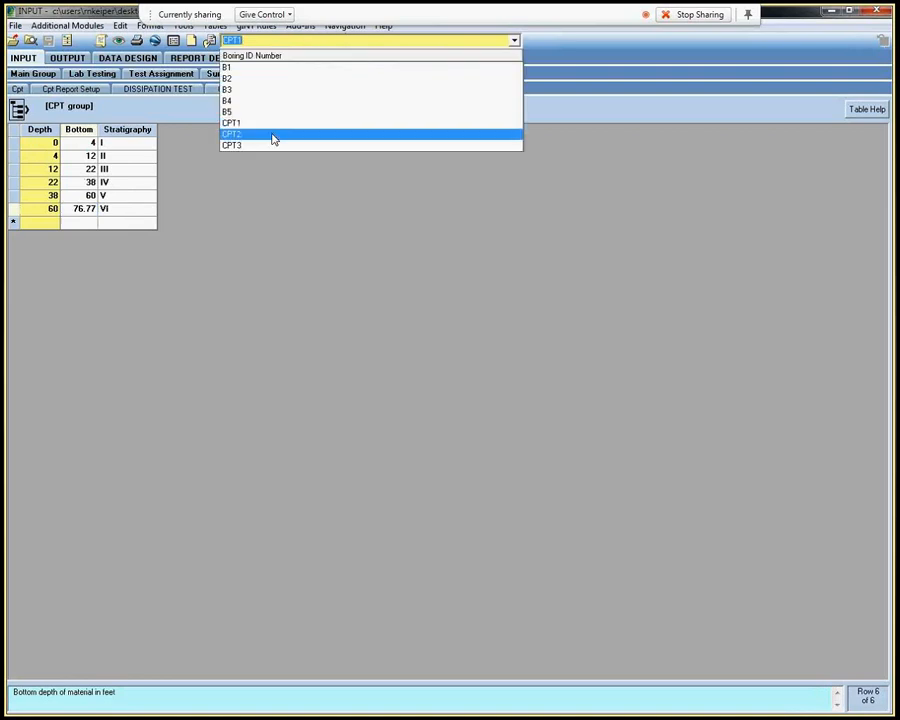
pyautogui.click(273, 139)
# Restore the program window from full screen, move it down and extend its height to fit the screen
pyautogui.doubleClick(810, 15)
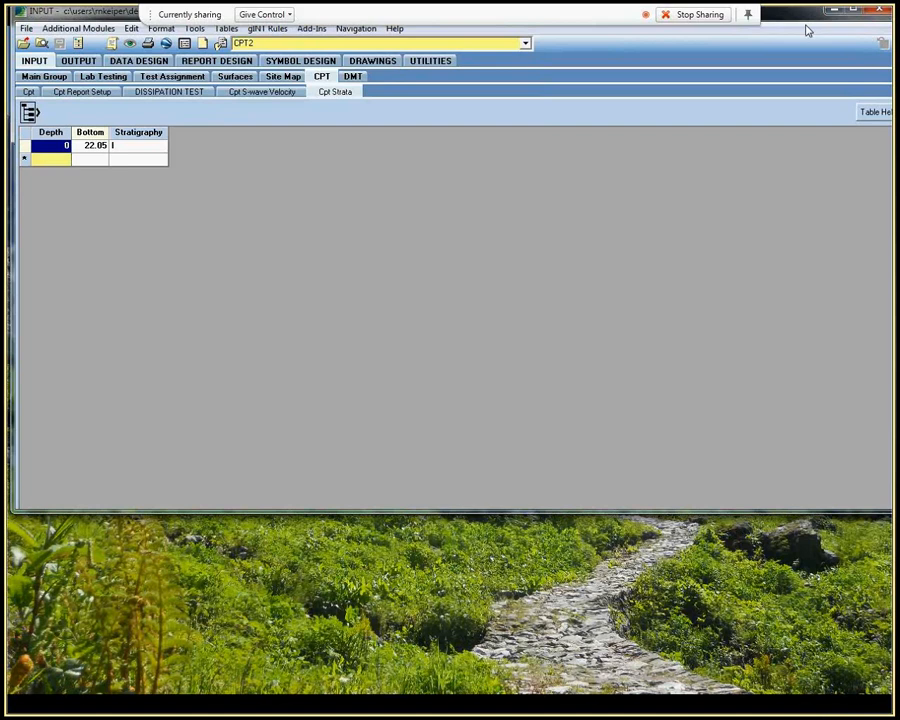
pyautogui.moveTo(808, 31); pyautogui.dragTo(807, 42)
pyautogui.moveTo(596, 540); pyautogui.dragTo(595, 697)
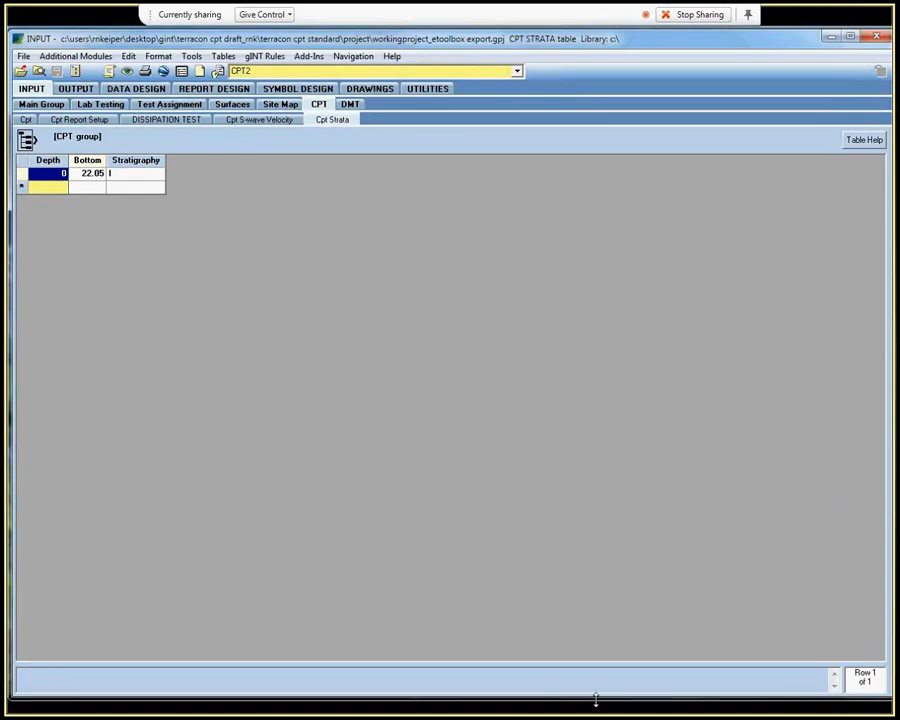
# Start the export to Etoolbox with SPT N Values as the data type
pyautogui.click(307, 57)
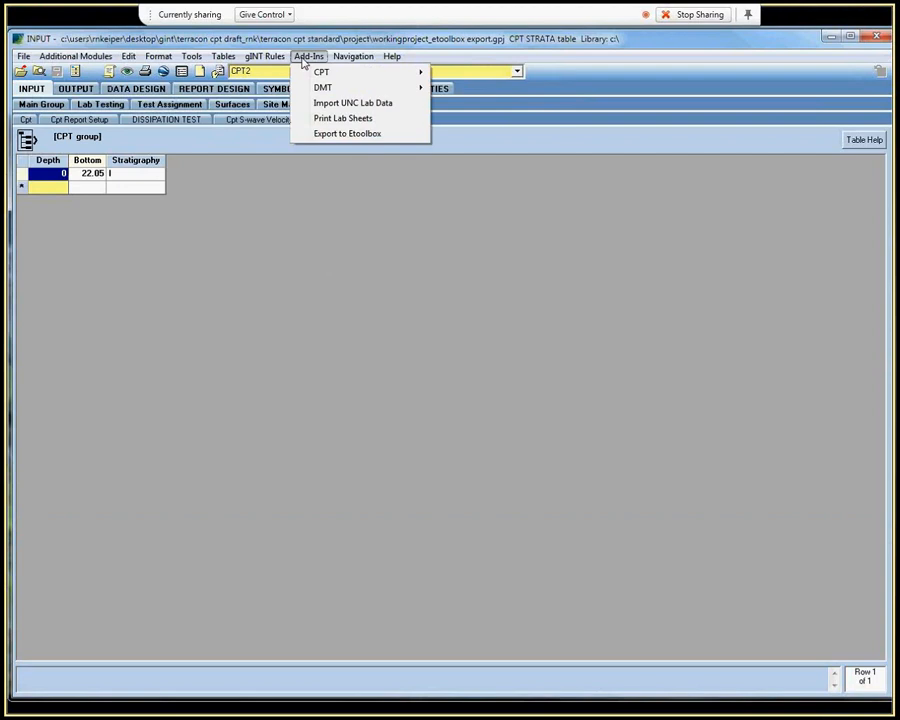
pyautogui.click(340, 135)
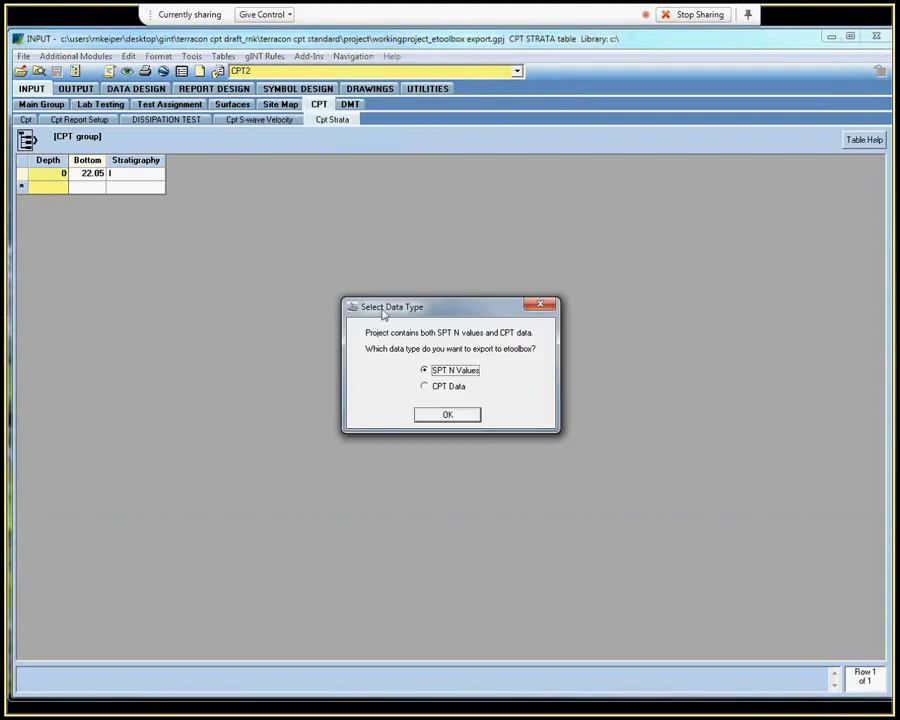
pyautogui.moveTo(383, 314); pyautogui.dragTo(383, 281)
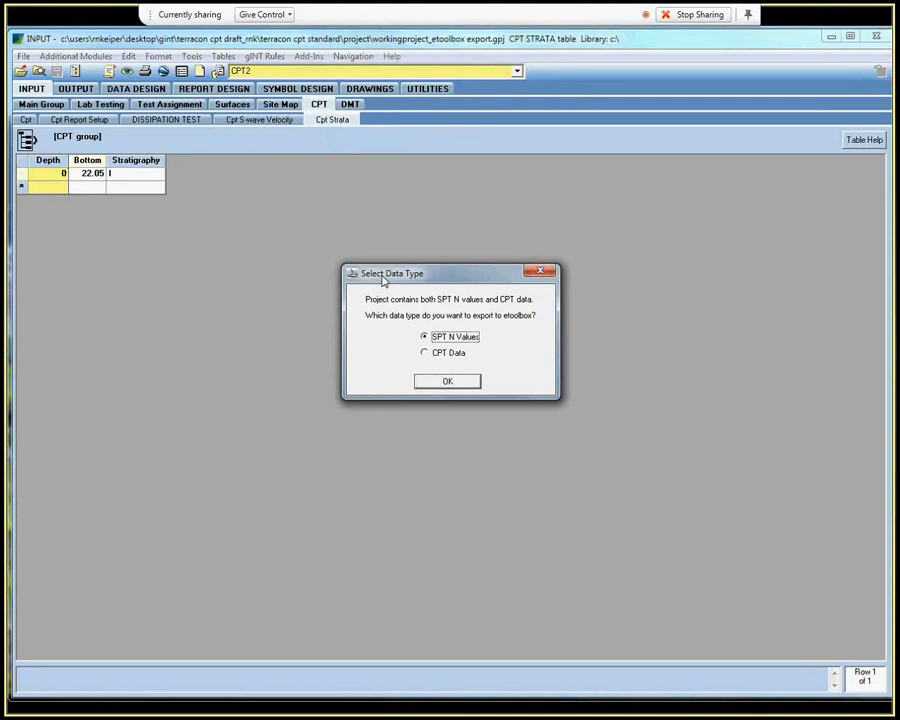
pyautogui.moveTo(383, 281); pyautogui.dragTo(387, 279)
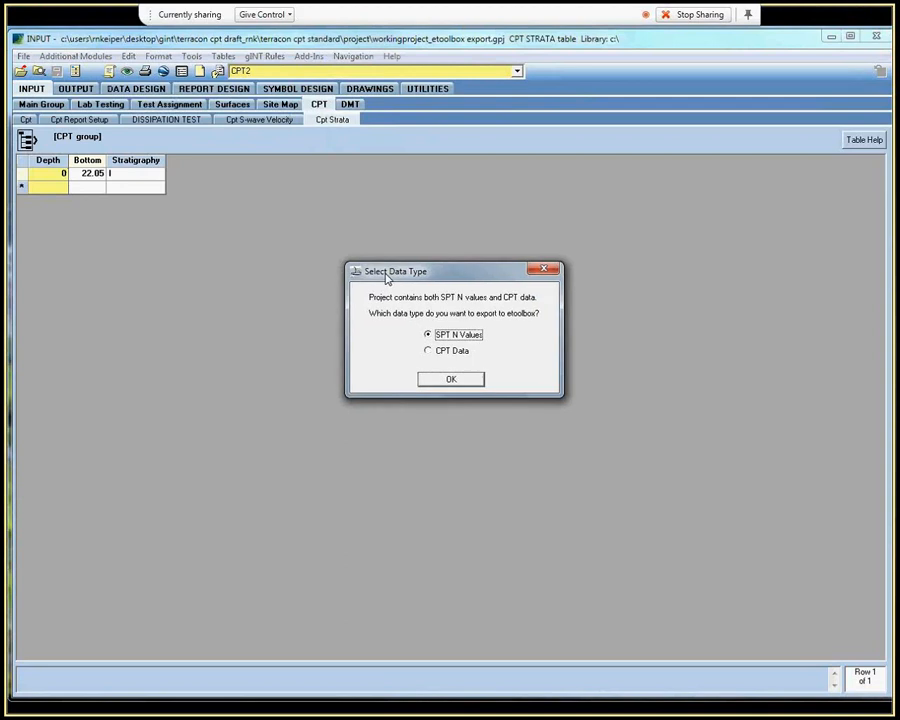
pyautogui.click(438, 350)
pyautogui.click(432, 334)
pyautogui.click(450, 381)
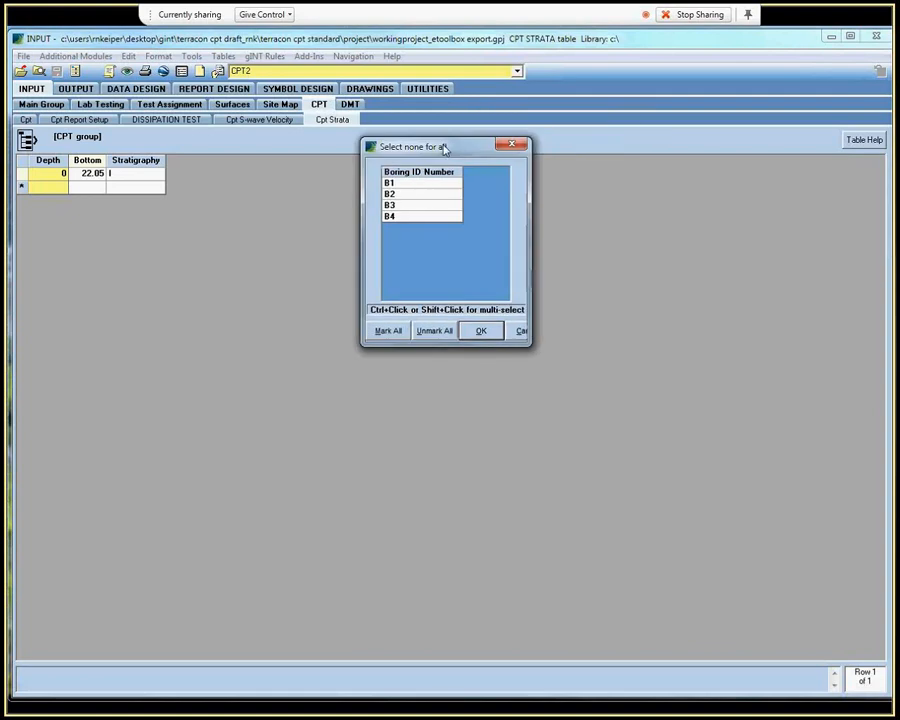
# Select borings B1 through B4 for the Etoolbox export and accept the selection
pyautogui.click(411, 185)
pyautogui.keyDown('shift'); pyautogui.click(408, 218); pyautogui.keyUp('shift')
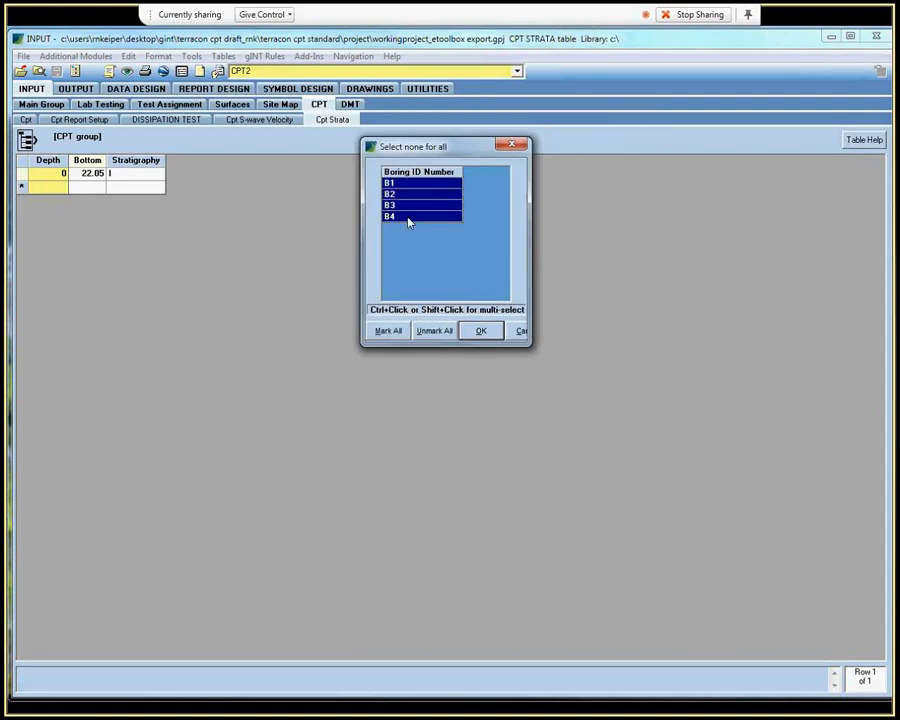
pyautogui.click(480, 330)
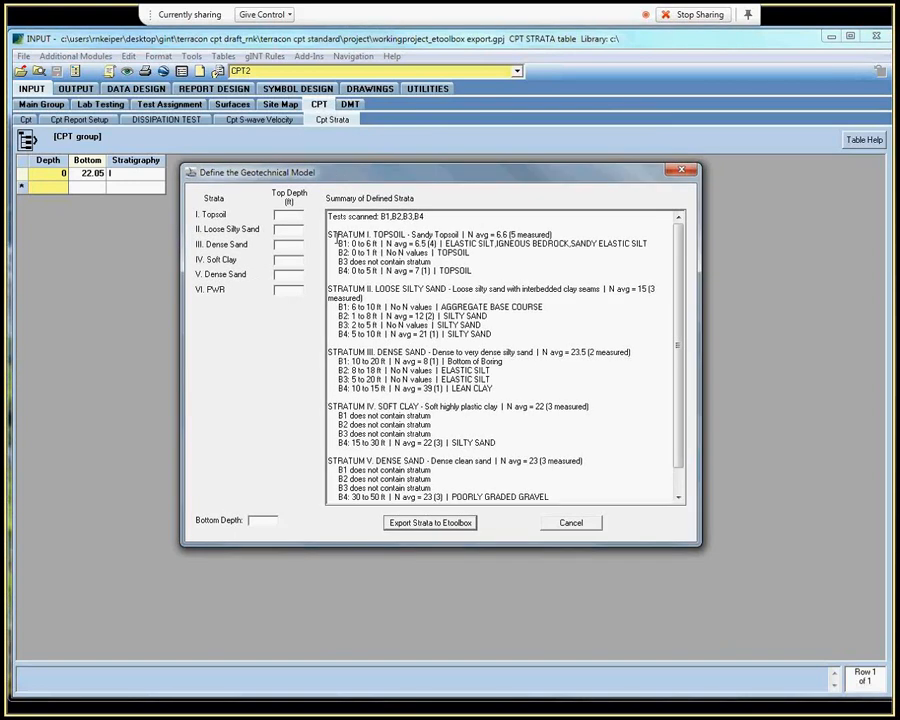
# Examine the Summary of Defined Strata for depth ranges, average N values and materials in each boring
pyautogui.scroll(-1, 336, 240)
pyautogui.scroll(1, 340, 238)
pyautogui.moveTo(424, 218); pyautogui.dragTo(380, 217)
pyautogui.click(366, 233)
pyautogui.click(467, 253)
pyautogui.click(500, 333)
# Set the top depths of strata I to VI to 0, 2, 10, 15, 20 and 30 ft and the bottom depth to 40 ft
pyautogui.click(286, 215)
pyautogui.write('0')
pyautogui.press('Tab')
pyautogui.write('2')
pyautogui.press('Tab')
pyautogui.write('10')
pyautogui.press('Tab')
pyautogui.write('15')
pyautogui.press('Tab')
pyautogui.write('20')
pyautogui.press('Tab')
pyautogui.write('30')
pyautogui.press('Tab')
pyautogui.write('40')
# Export the strata to Ex_Schmertmann Shallow Foundation Settlement Working_1.20.14.xlsm on the Desktop, overwriting its project and soil info, and open the workbook
pyautogui.click(457, 526)
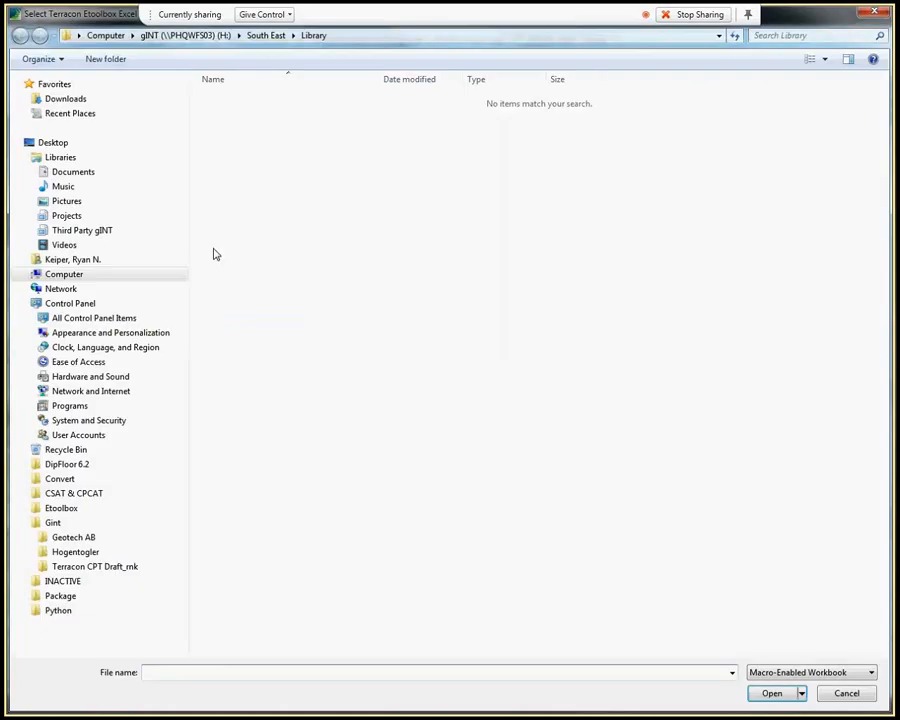
pyautogui.click(110, 145)
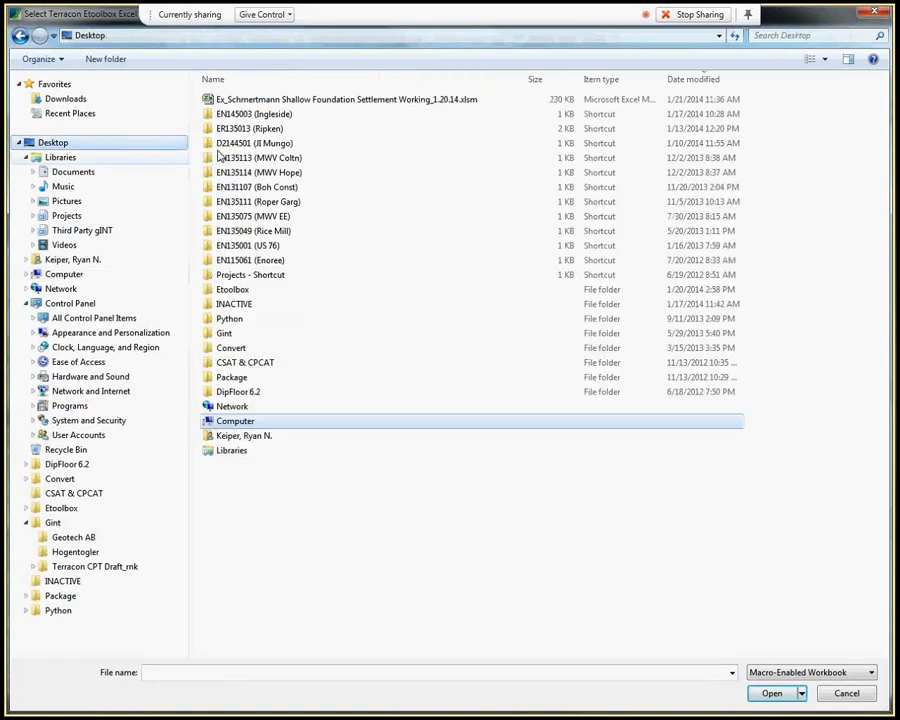
pyautogui.doubleClick(268, 100)
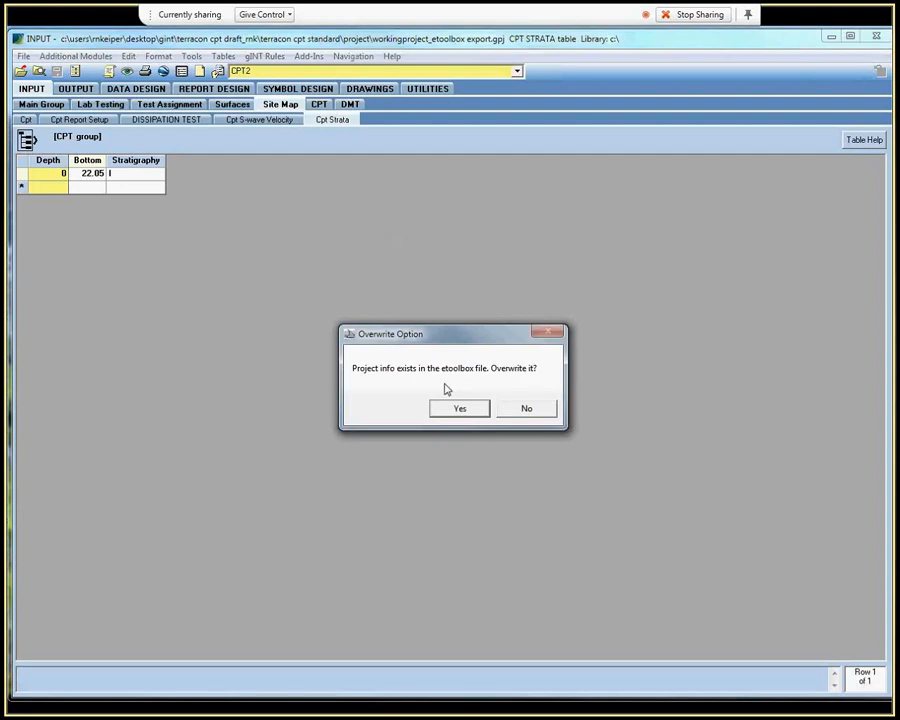
pyautogui.click(452, 411)
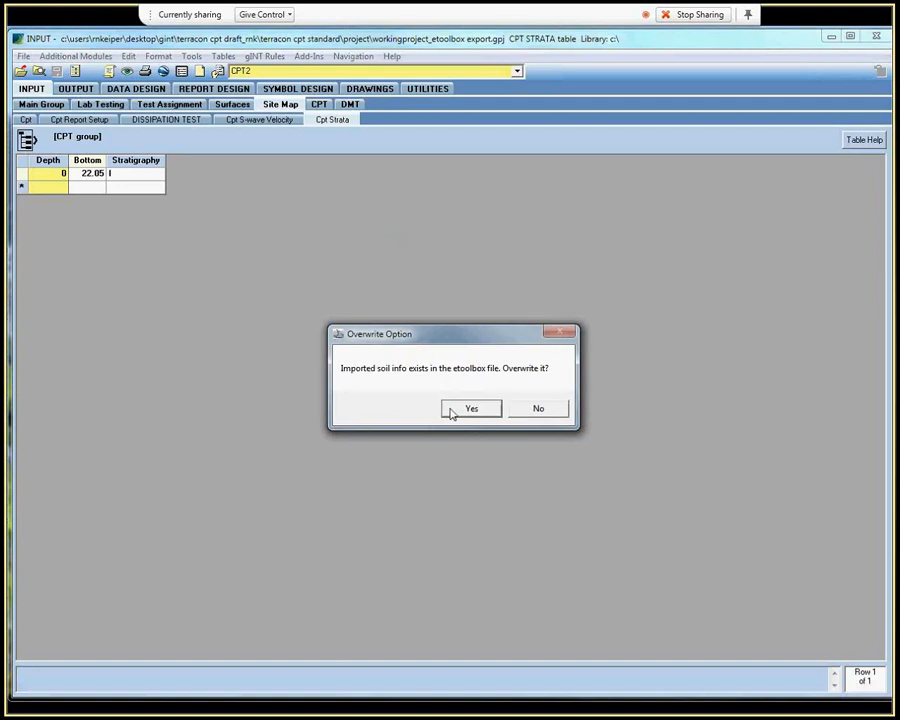
pyautogui.click(451, 413)
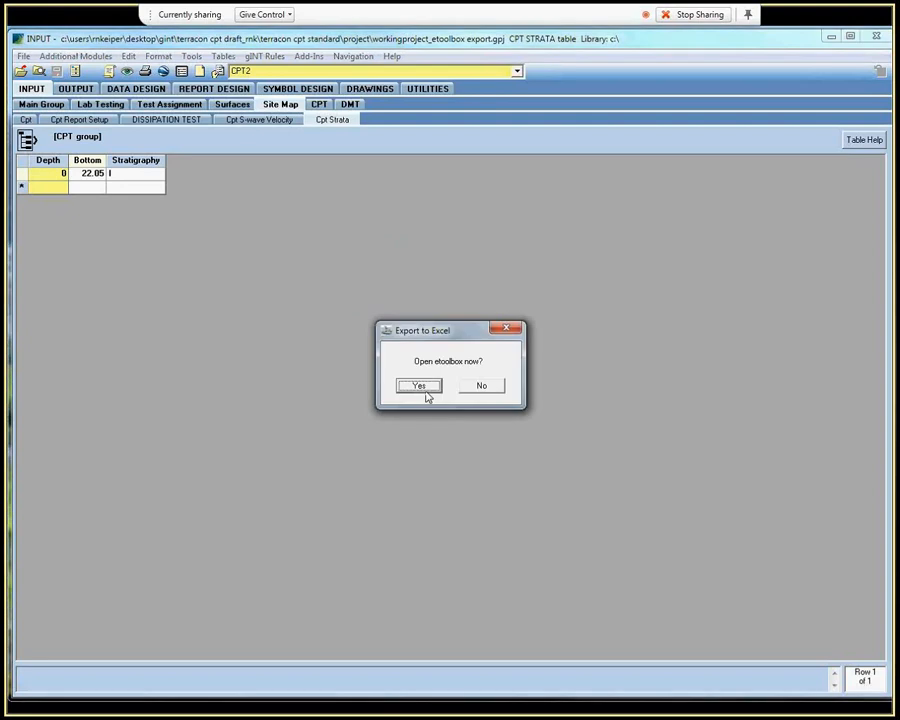
pyautogui.click(420, 386)
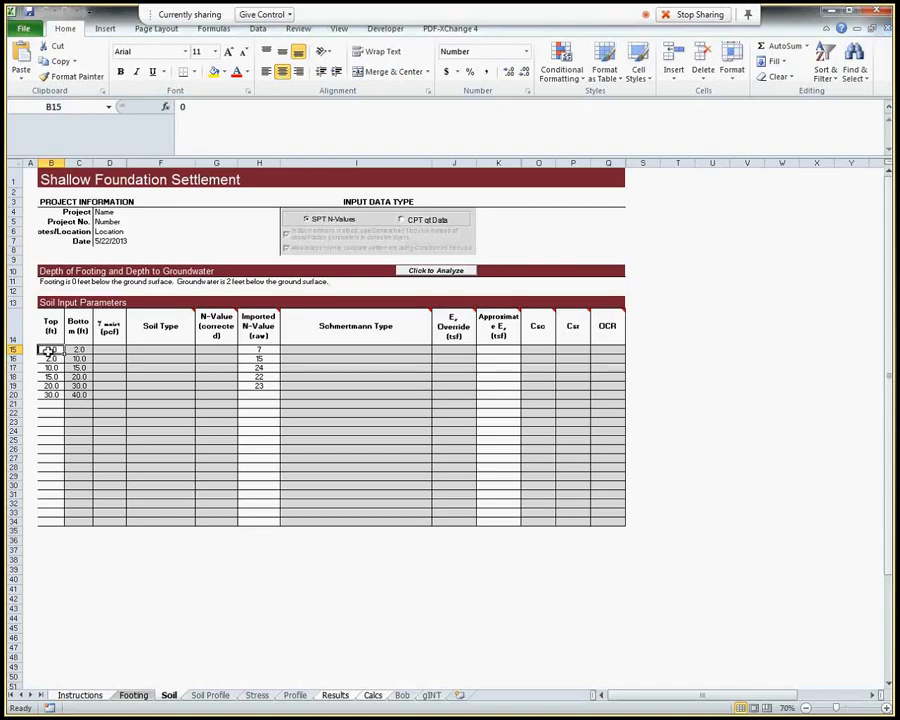
# Check the imported layer depths and raw N-values on the Soil sheet, and close the workbook
pyautogui.moveTo(48, 350); pyautogui.dragTo(72, 394)
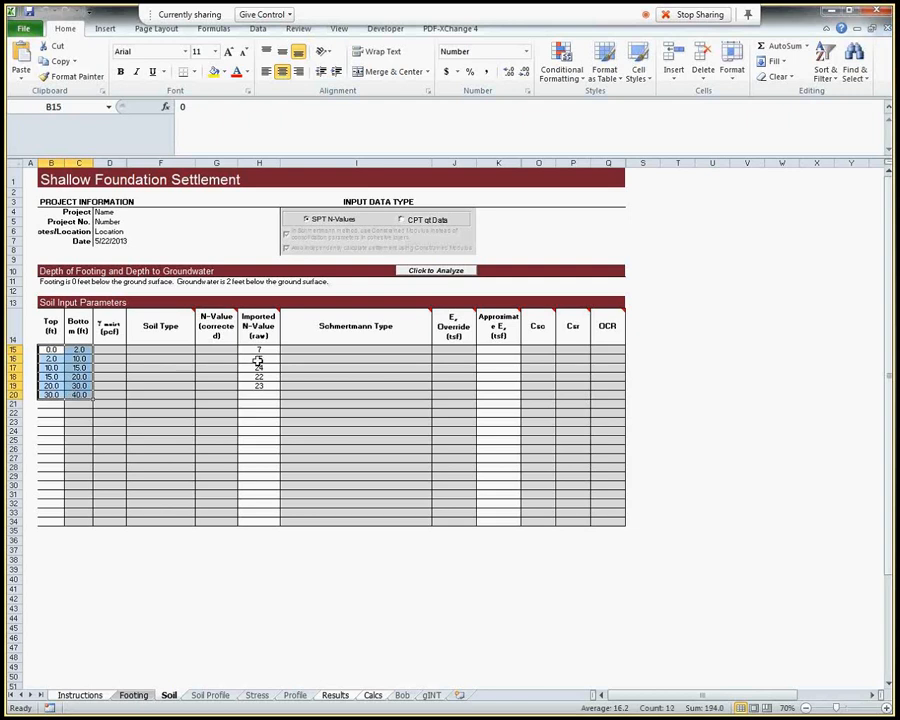
pyautogui.moveTo(263, 351); pyautogui.dragTo(261, 393)
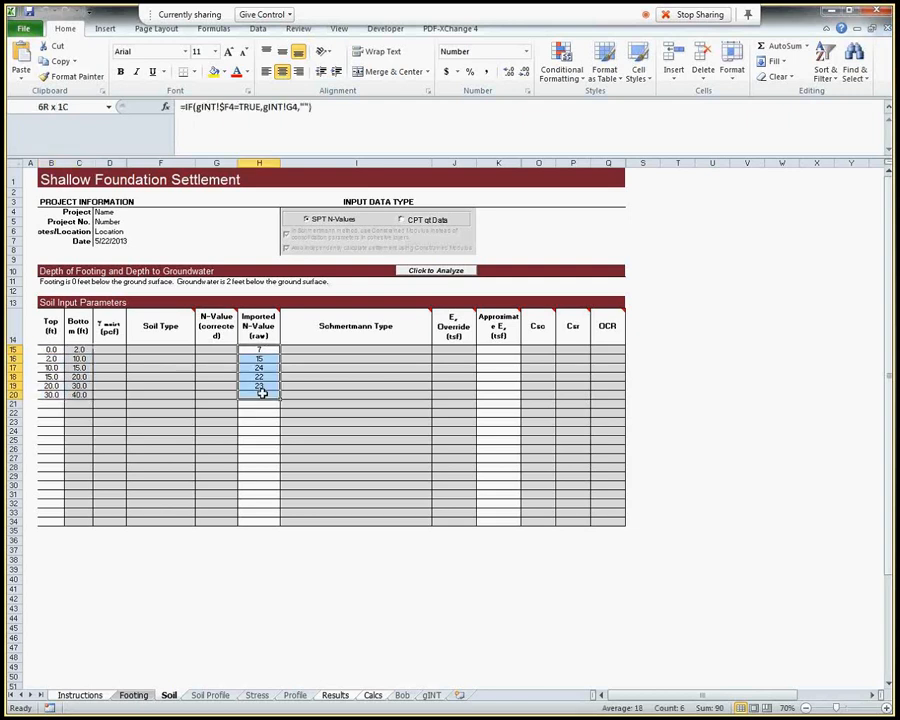
pyautogui.moveTo(261, 393); pyautogui.dragTo(261, 393)
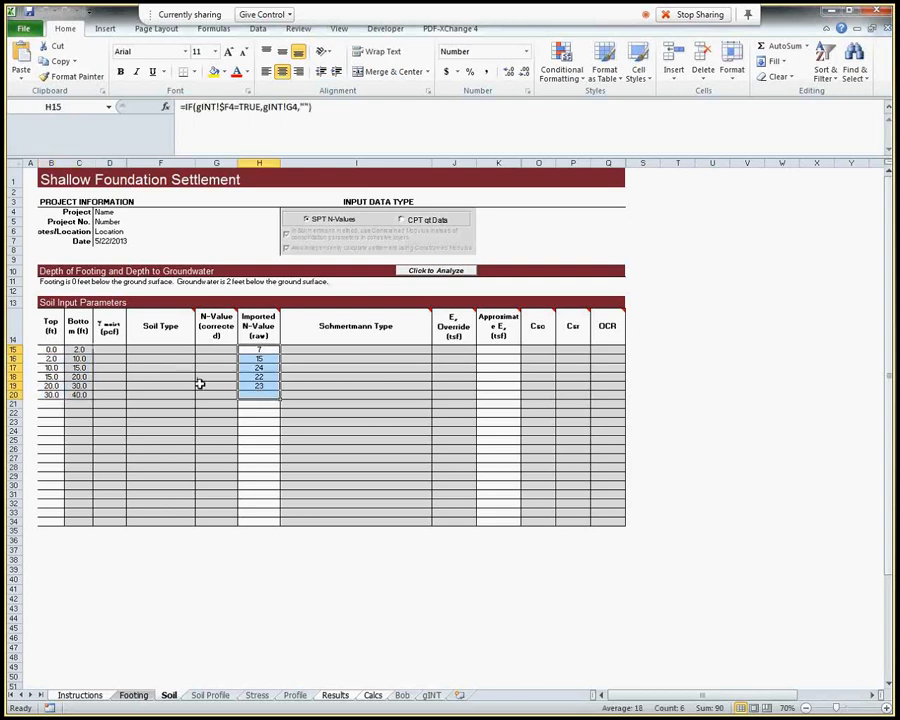
pyautogui.click(877, 14)
# Start another export to Etoolbox with CPT Data as the data type and bring the sounding list into view
pyautogui.click(308, 57)
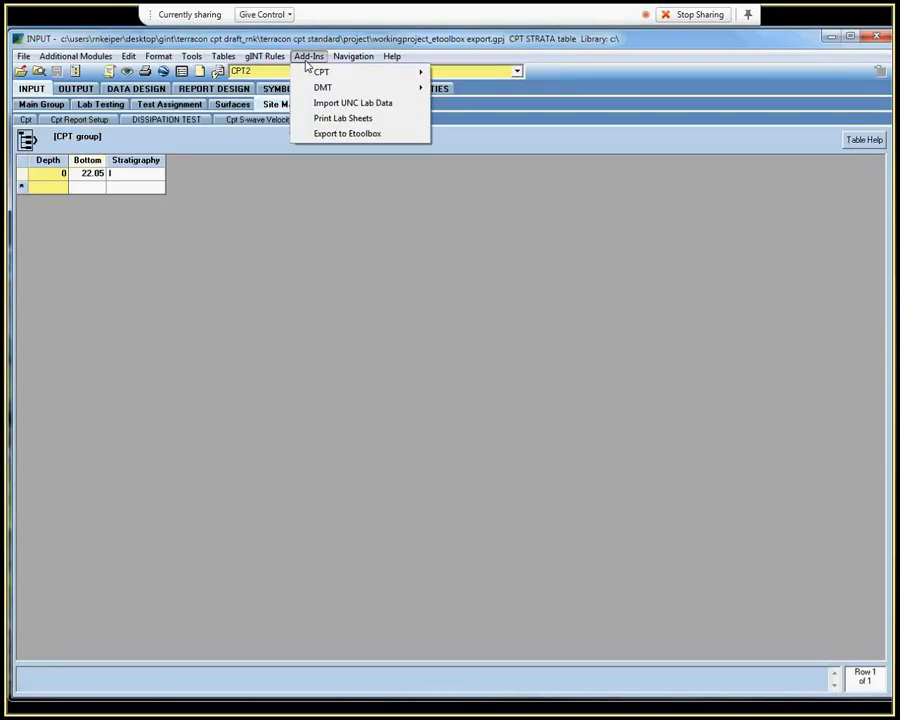
pyautogui.click(318, 137)
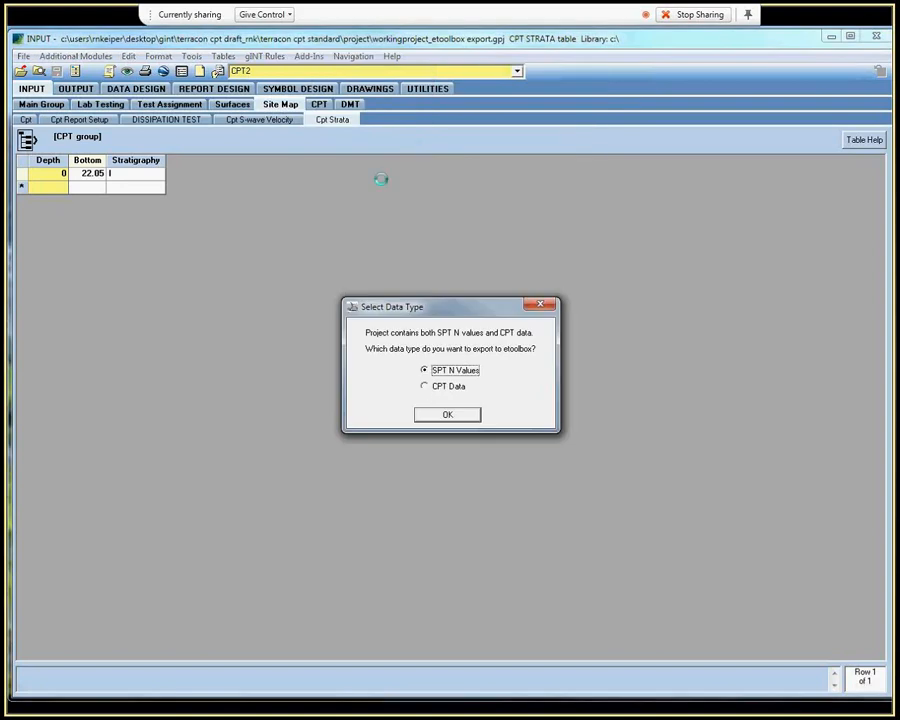
pyautogui.click(428, 389)
pyautogui.click(446, 415)
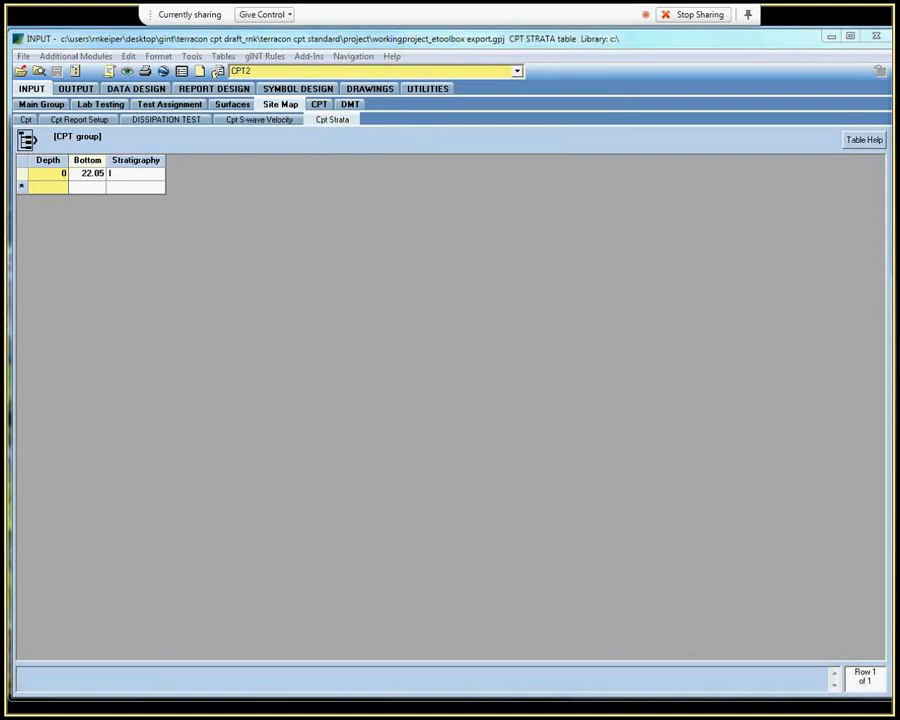
pyautogui.moveTo(897, 82); pyautogui.dragTo(400, 83)
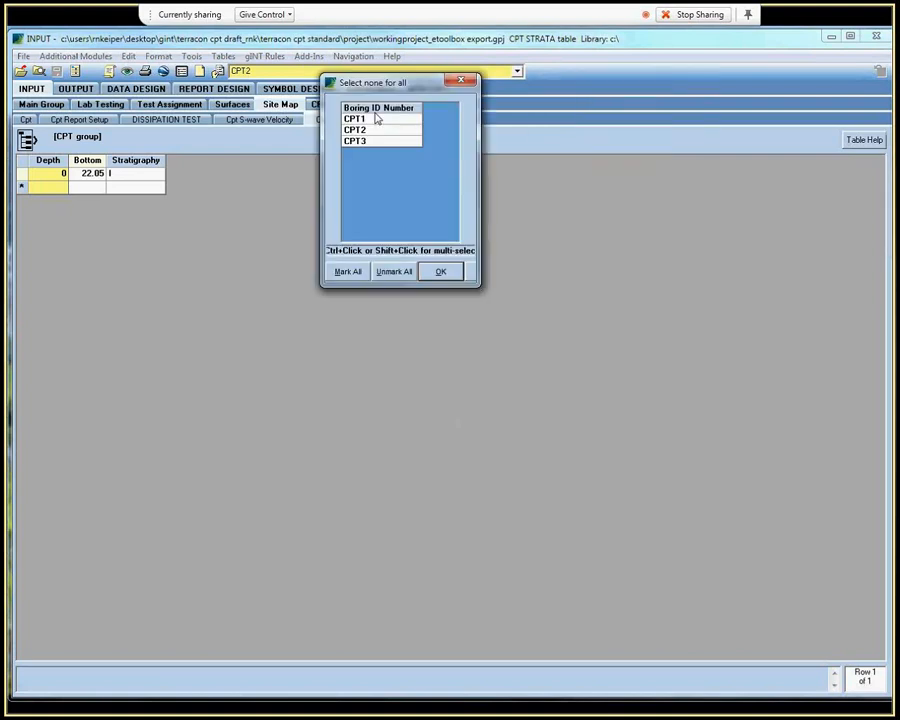
# Include all three CPT soundings and set the top depths of strata I to VI to 0, 2, 5, 10, 20 and 30 ft, bottom depth 40 ft
pyautogui.click(440, 273)
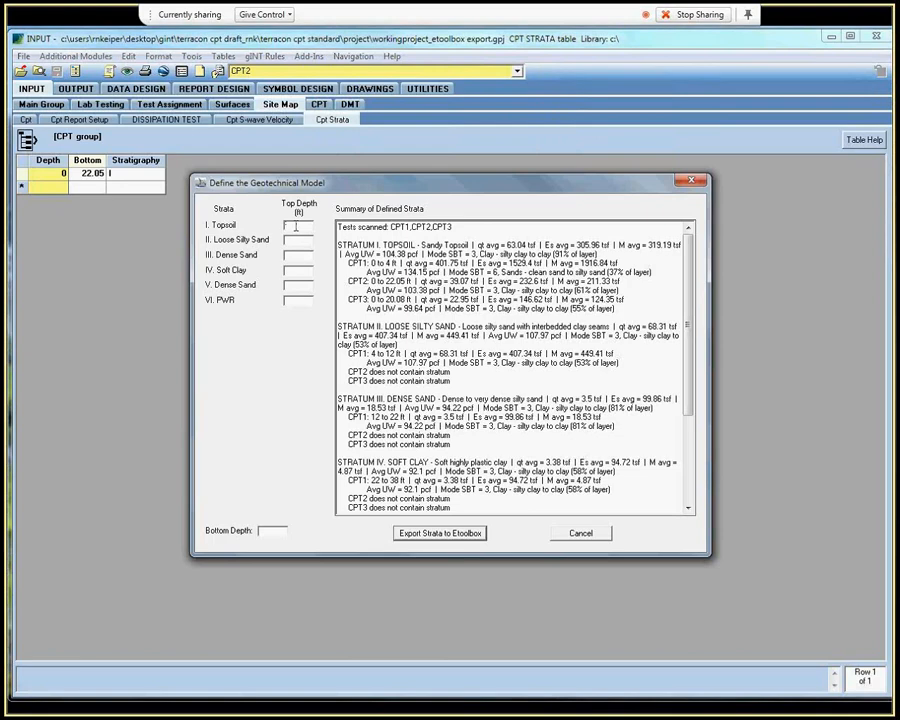
pyautogui.click(296, 226)
pyautogui.write('0')
pyautogui.press('Tab')
pyautogui.write('2')
pyautogui.write('5')
pyautogui.press('Tab')
pyautogui.write('10')
pyautogui.press('Tab')
pyautogui.write('20')
pyautogui.press('Tab')
pyautogui.write('30')
pyautogui.press('Tab')
pyautogui.write('40')
# Review the summary of defined strata down to stratum VI, examining stratum V's dominant soil behavior type overall and for CPT1
pyautogui.scroll(-1, 412, 243)
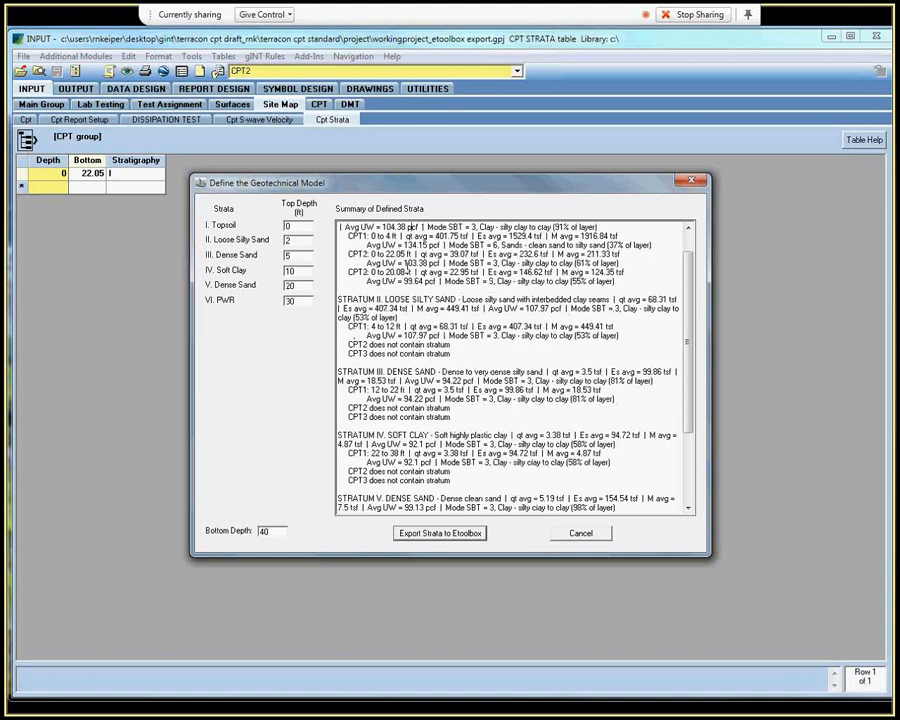
pyautogui.scroll(-3, 414, 225)
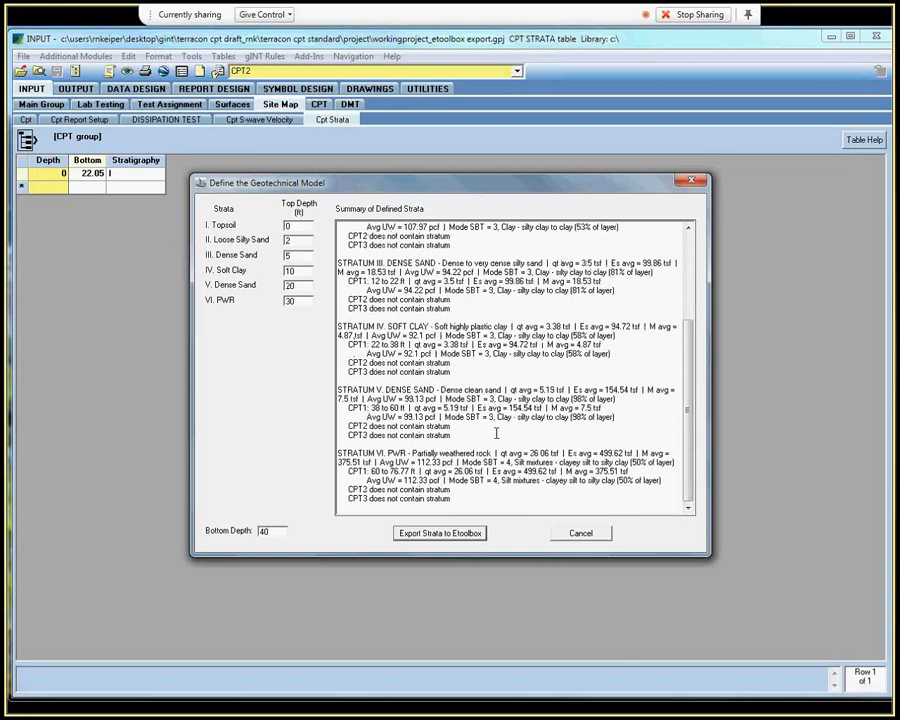
pyautogui.moveTo(616, 416); pyautogui.dragTo(497, 416)
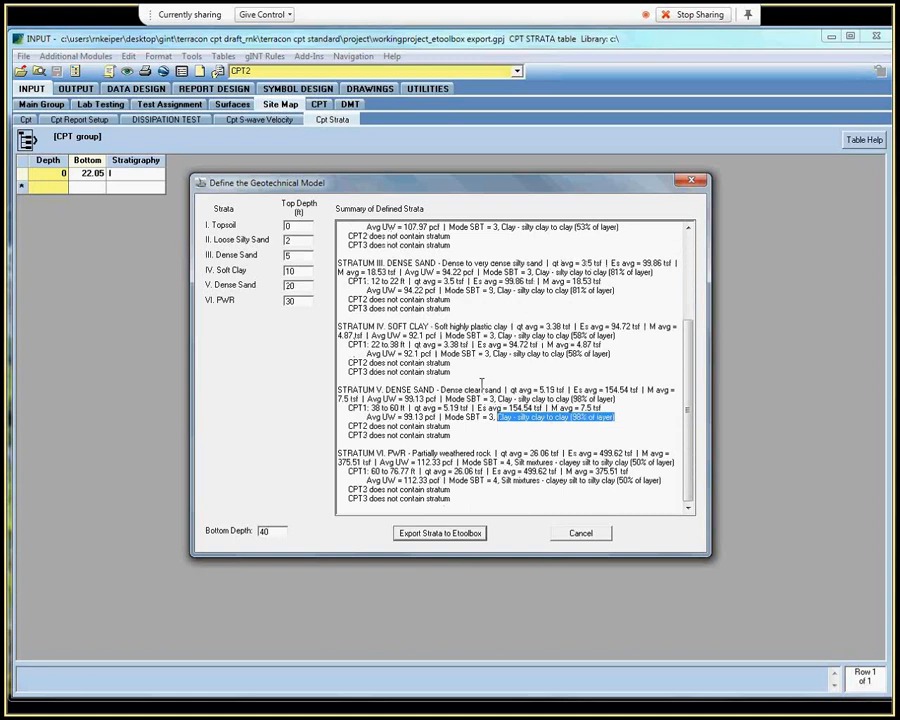
pyautogui.moveTo(655, 395); pyautogui.dragTo(450, 398)
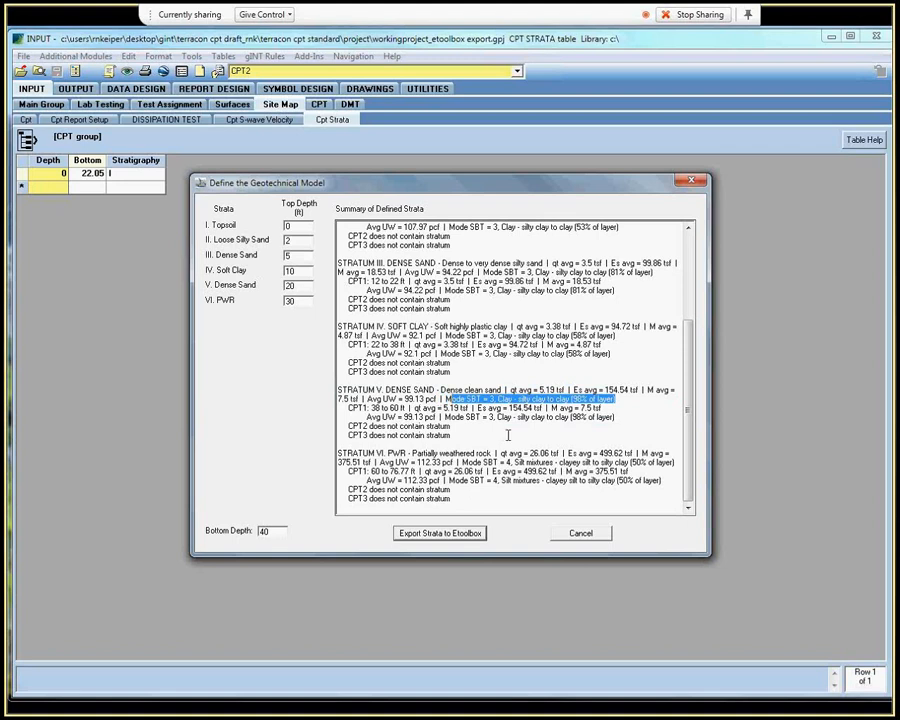
pyautogui.moveTo(615, 417); pyautogui.dragTo(495, 417)
# Export the strata to Ex_Schmertmann Shallow Foundation Settlement Working_1.20.14.xlsm on the Desktop, overwriting its imported soil info, and open the workbook
pyautogui.click(585, 532)
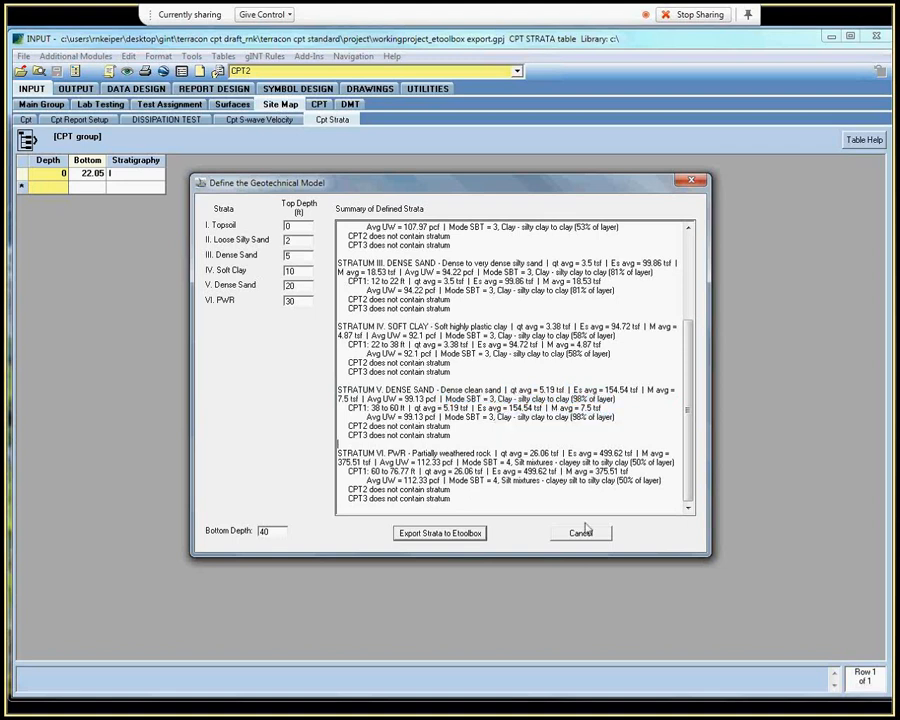
pyautogui.click(585, 532)
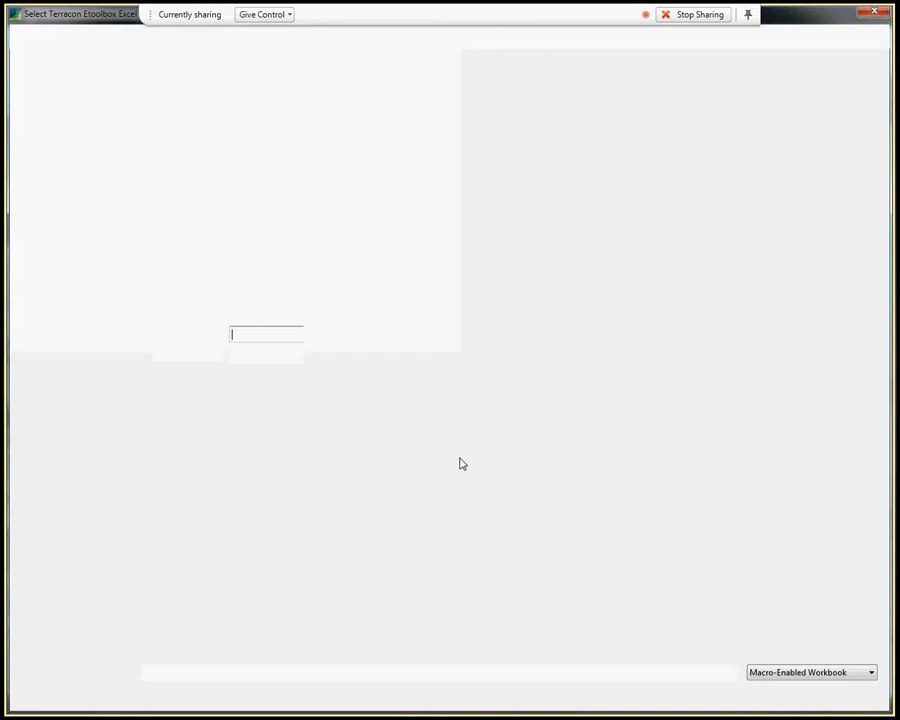
pyautogui.click(42, 142)
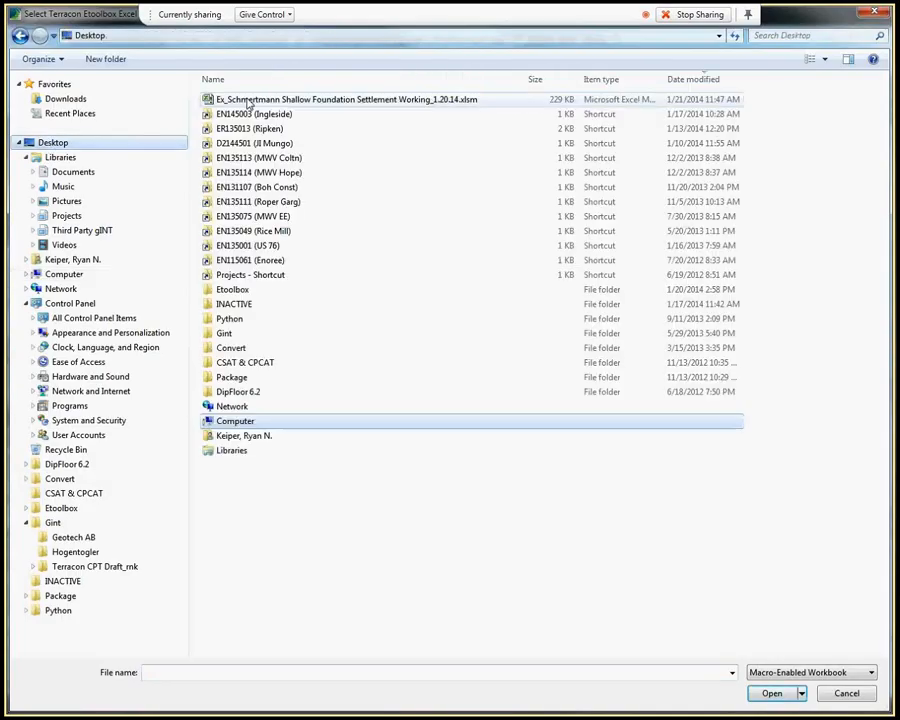
pyautogui.doubleClick(248, 101)
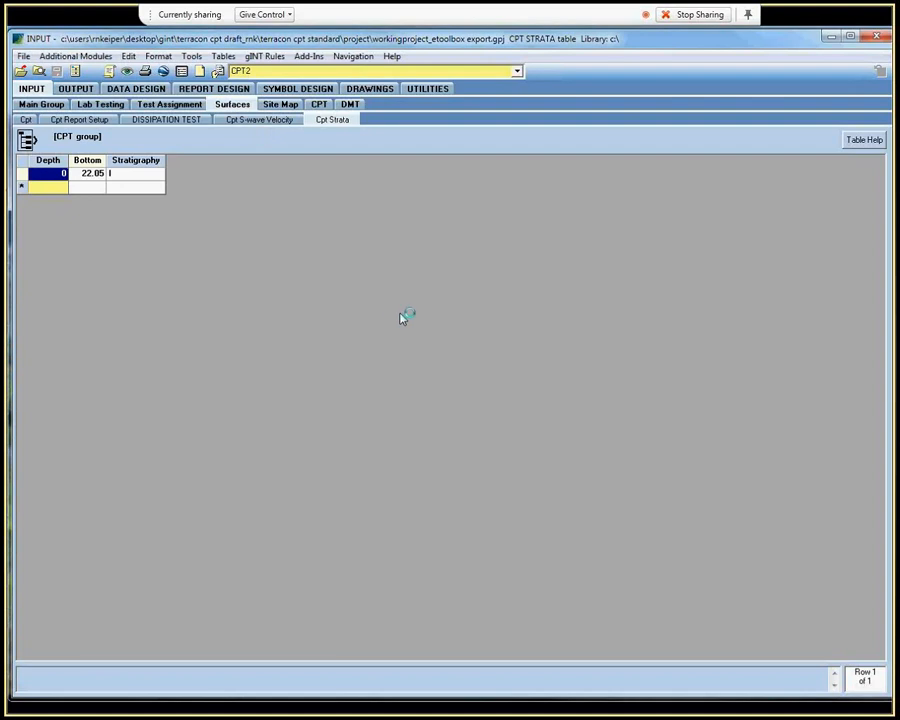
pyautogui.click(448, 412)
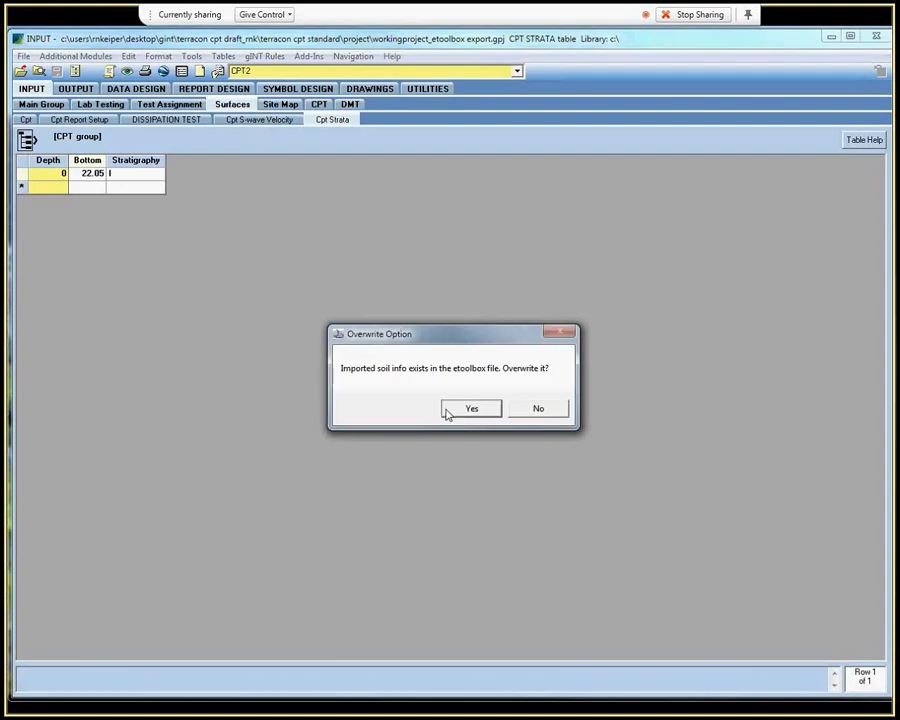
pyautogui.click(447, 412)
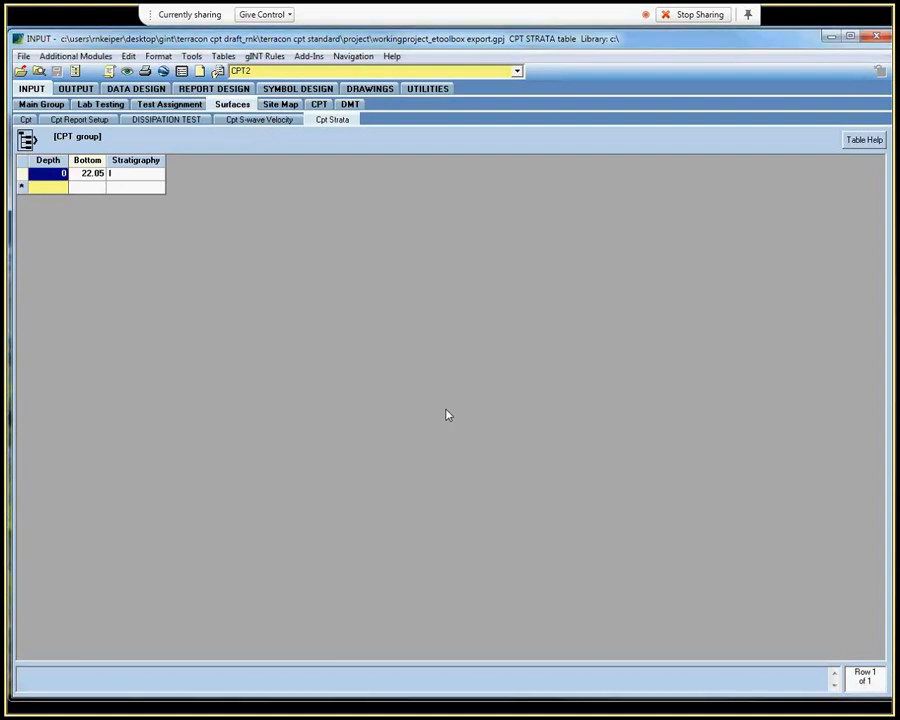
pyautogui.click(420, 388)
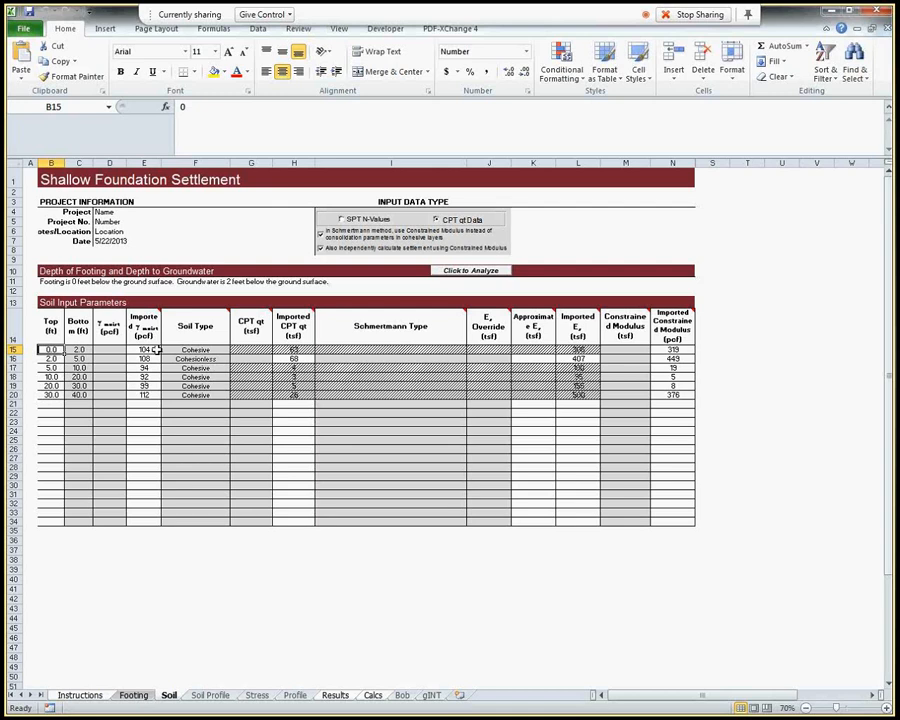
# Check the imported unit weights, CPT qt values and Es moduli of the soil layers on the Soil sheet
pyautogui.moveTo(145, 349); pyautogui.dragTo(150, 395)
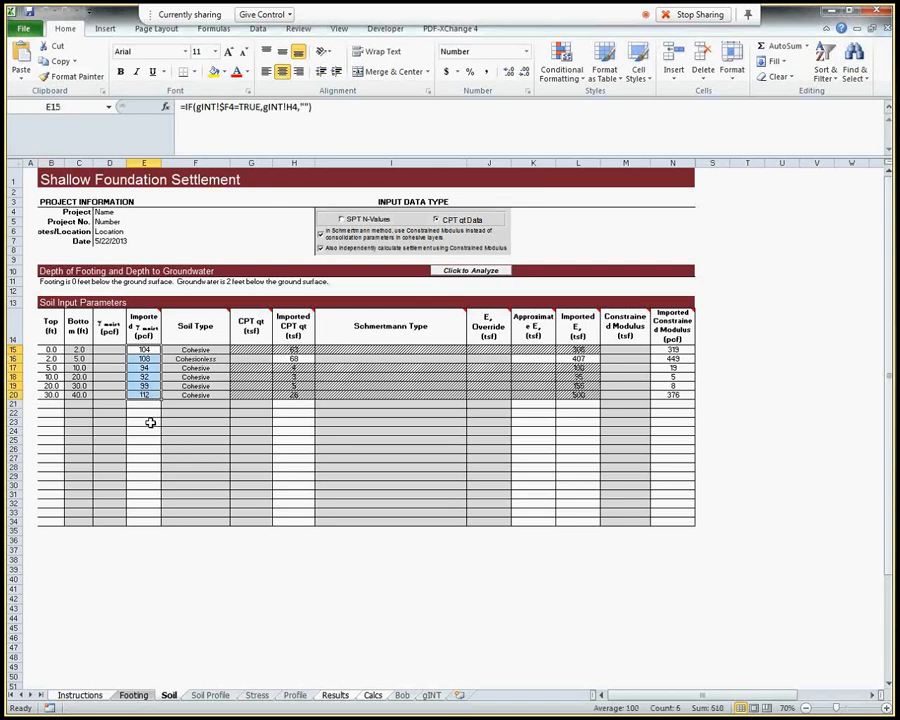
pyautogui.click(150, 422)
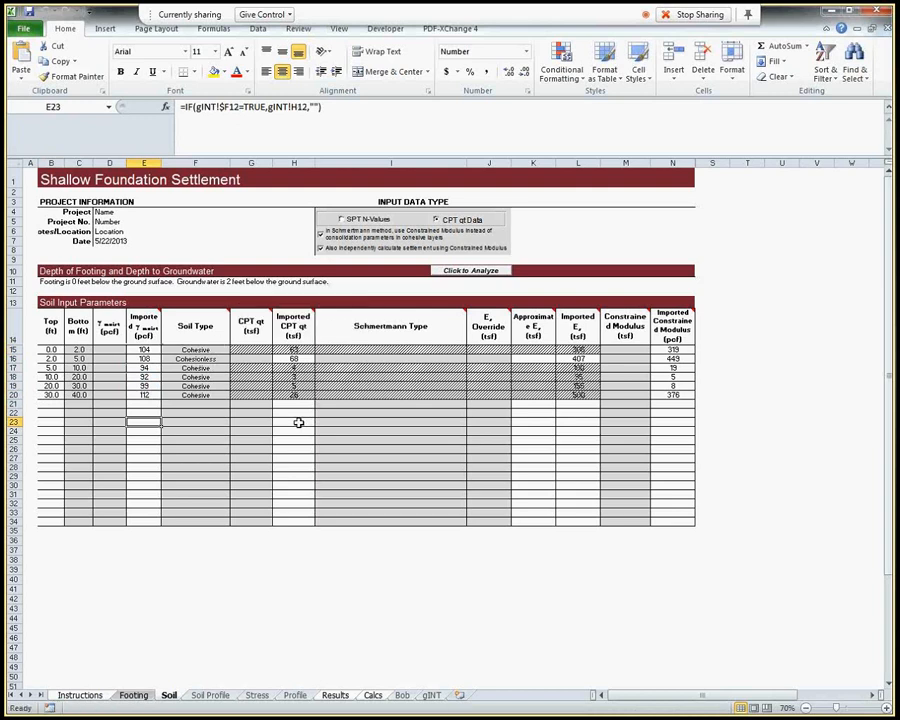
pyautogui.moveTo(296, 349); pyautogui.dragTo(301, 394)
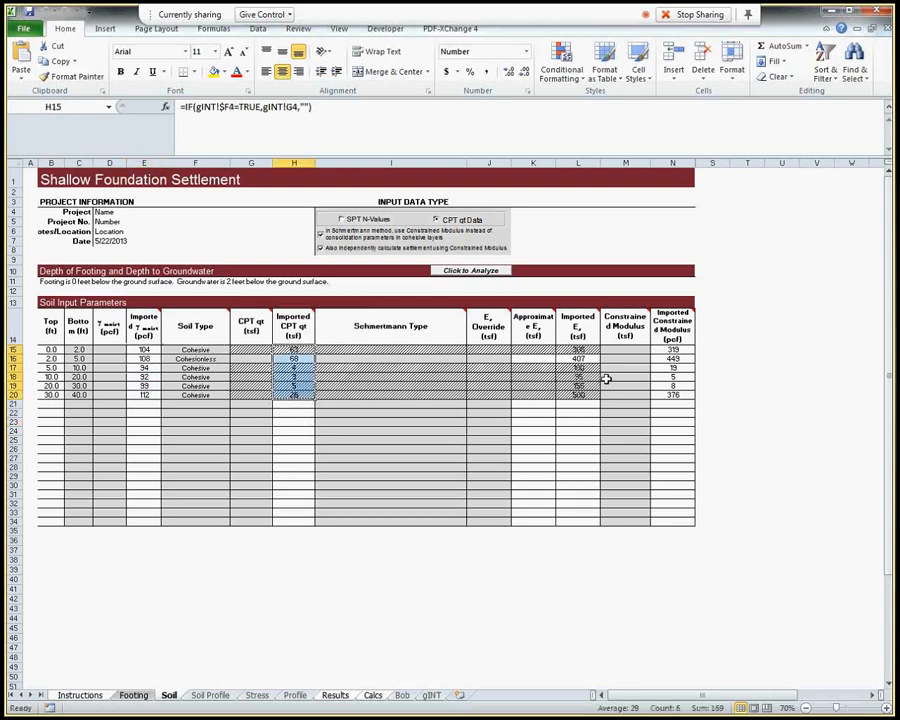
pyautogui.moveTo(589, 349); pyautogui.dragTo(593, 387)
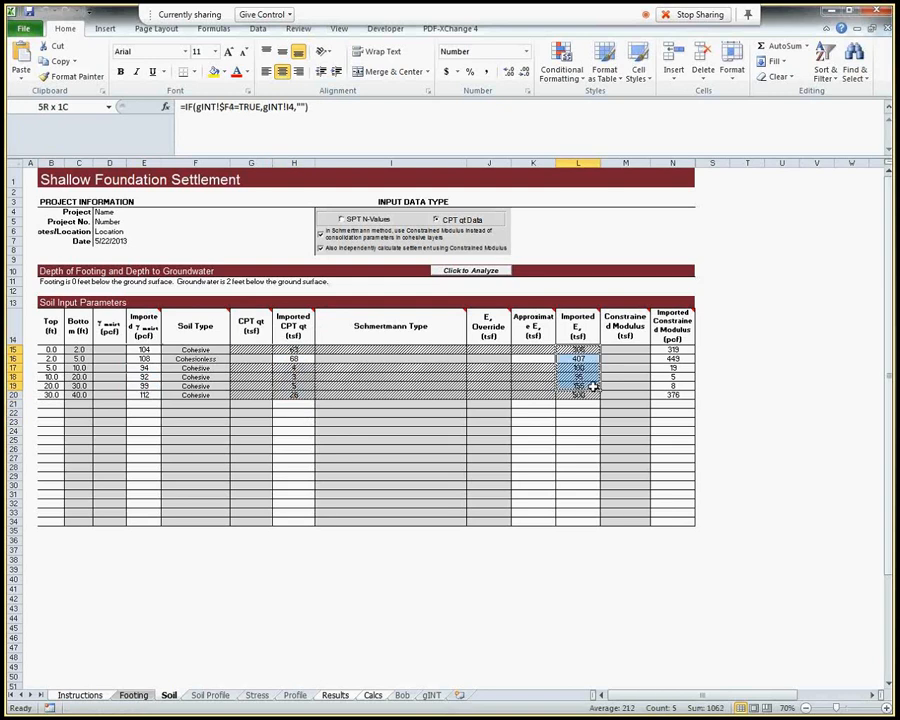
pyautogui.click(588, 422)
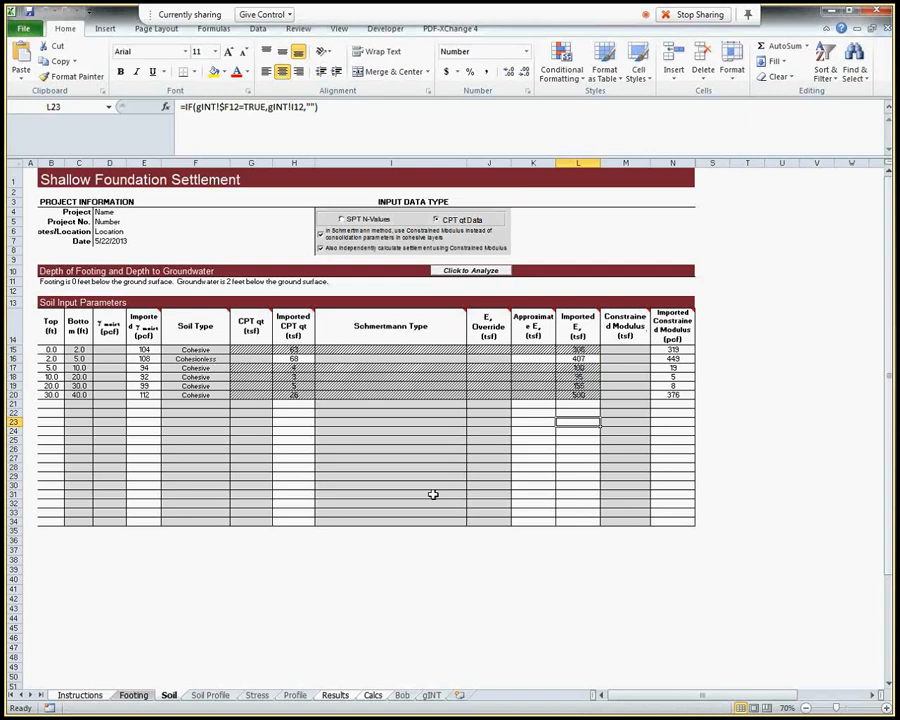
pyautogui.hotkey('alt', 'Tab')
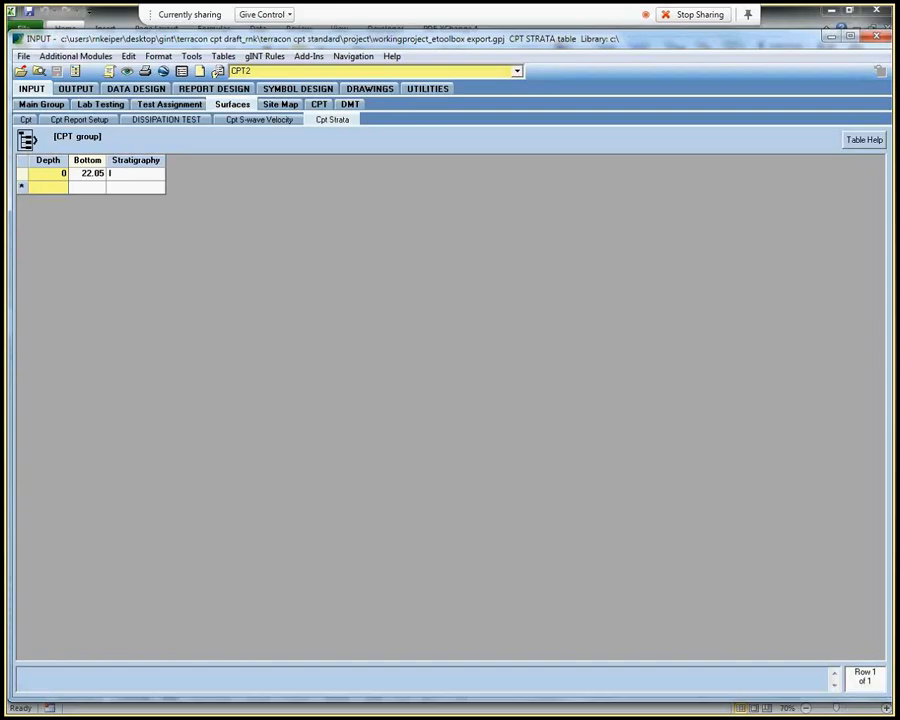
pyautogui.click(692, 16)
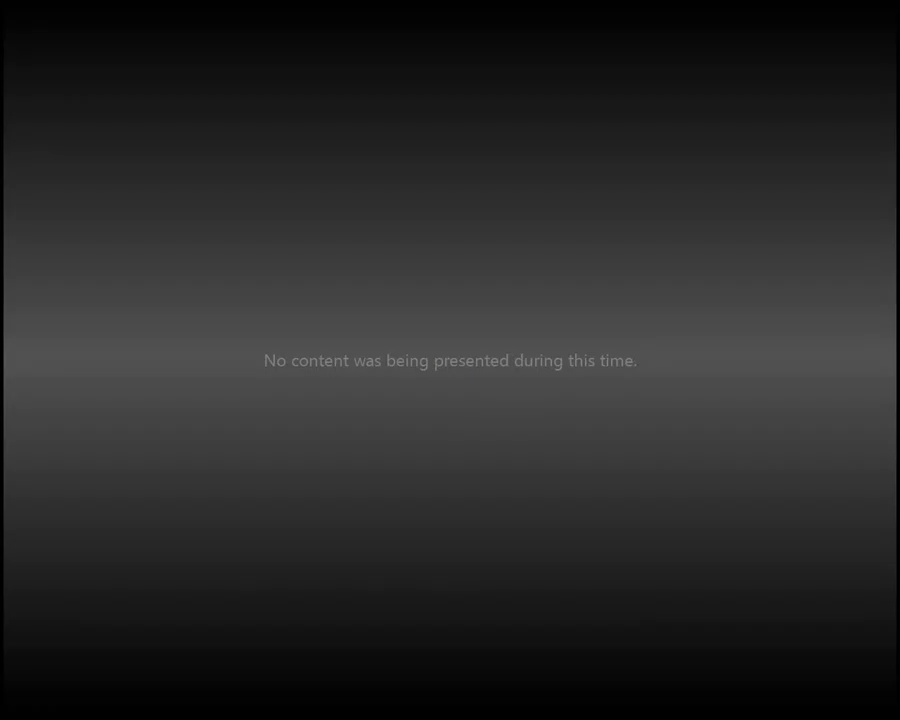